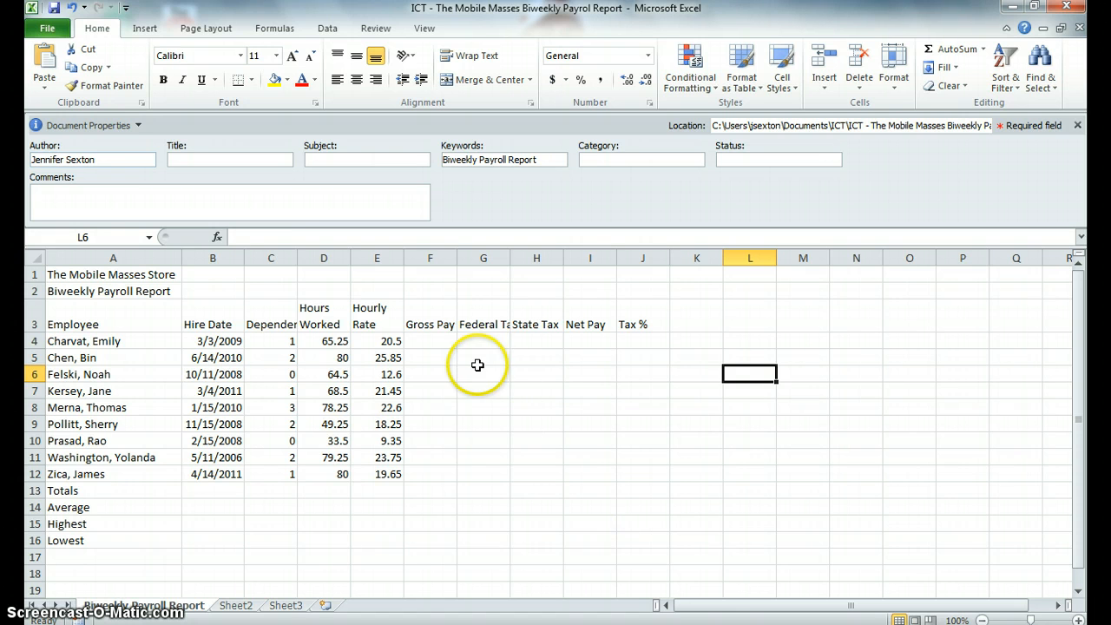
Step: Enter the Gross Pay formula =D4*E4 in F4, multiplying hours worked by hourly rate
{"action": "left_click", "coordinate": [433, 344]}
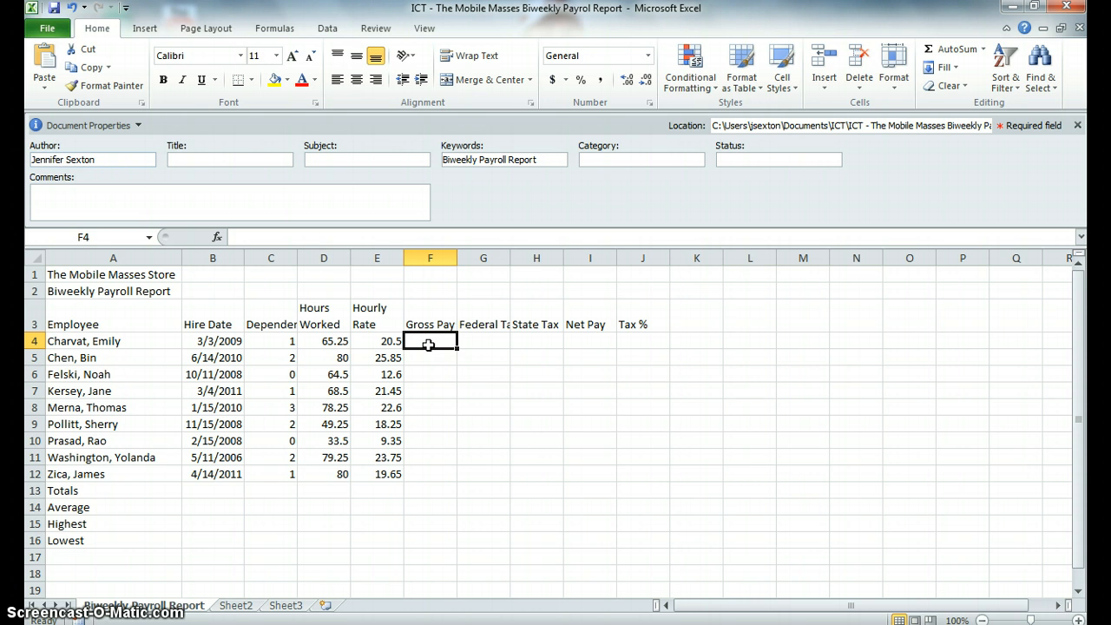
{"action": "type", "text": "="}
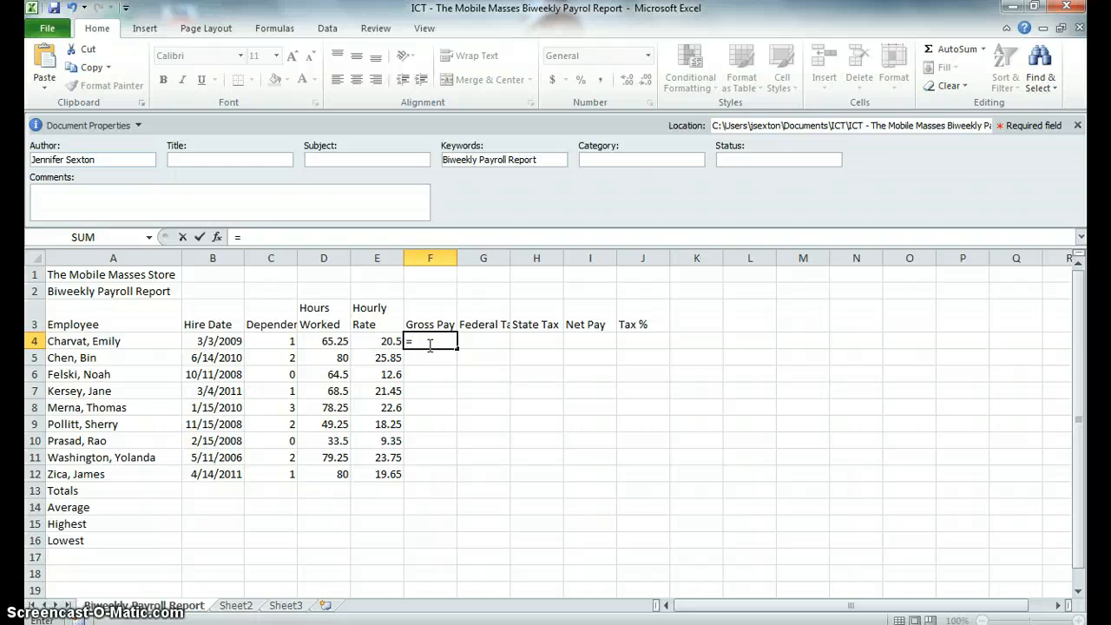
{"action": "left_click", "coordinate": [331, 342]}
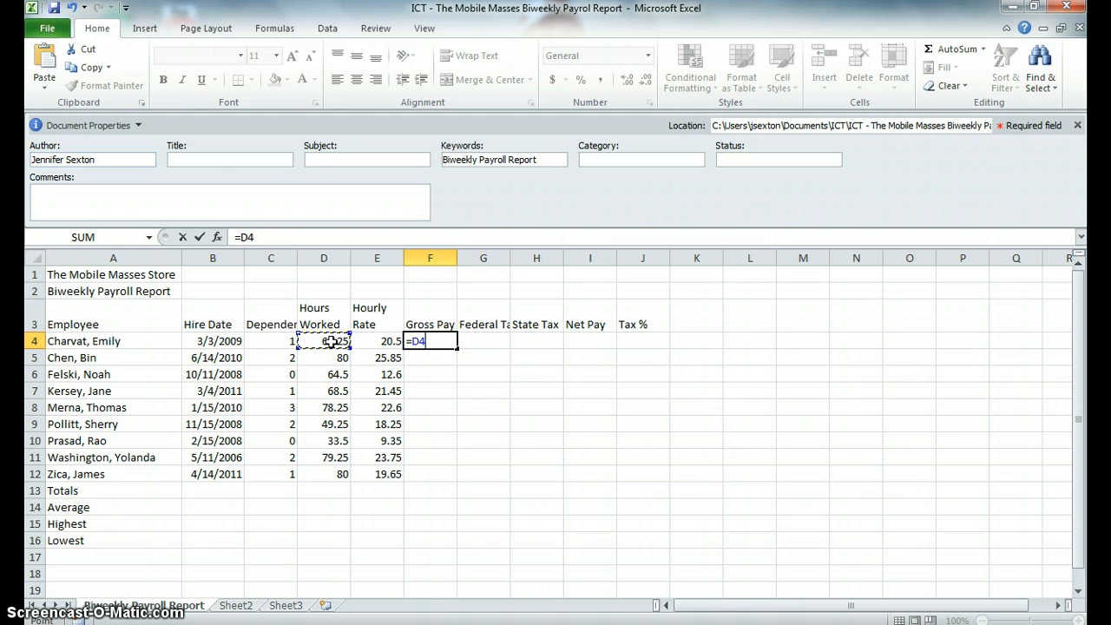
{"action": "type", "text": "*"}
{"action": "left_click", "coordinate": [373, 340]}
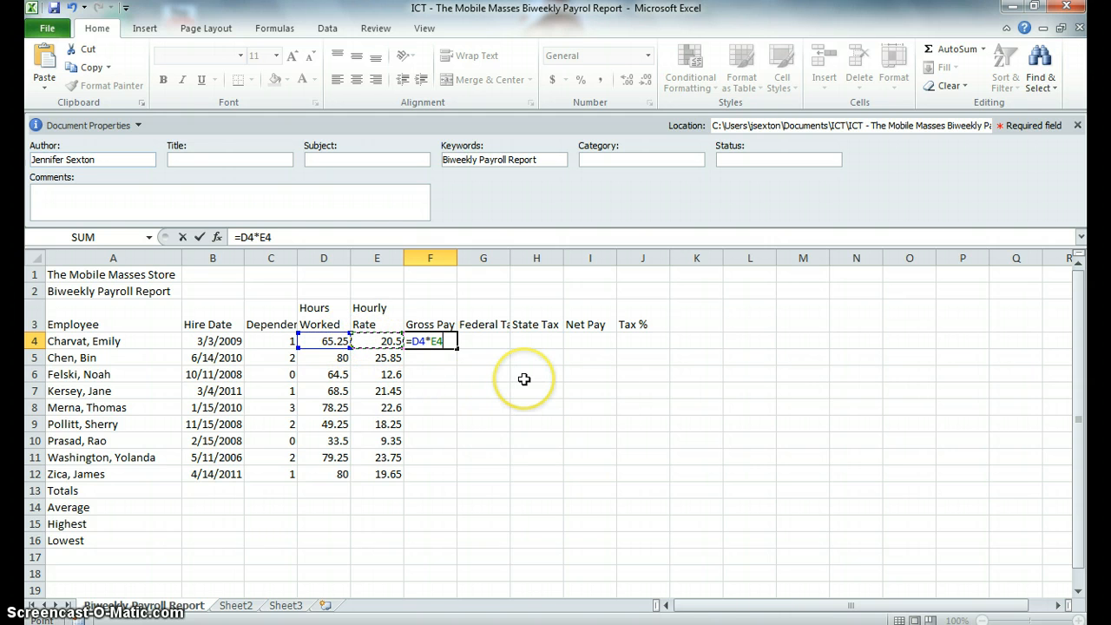
{"action": "key", "text": "Return"}
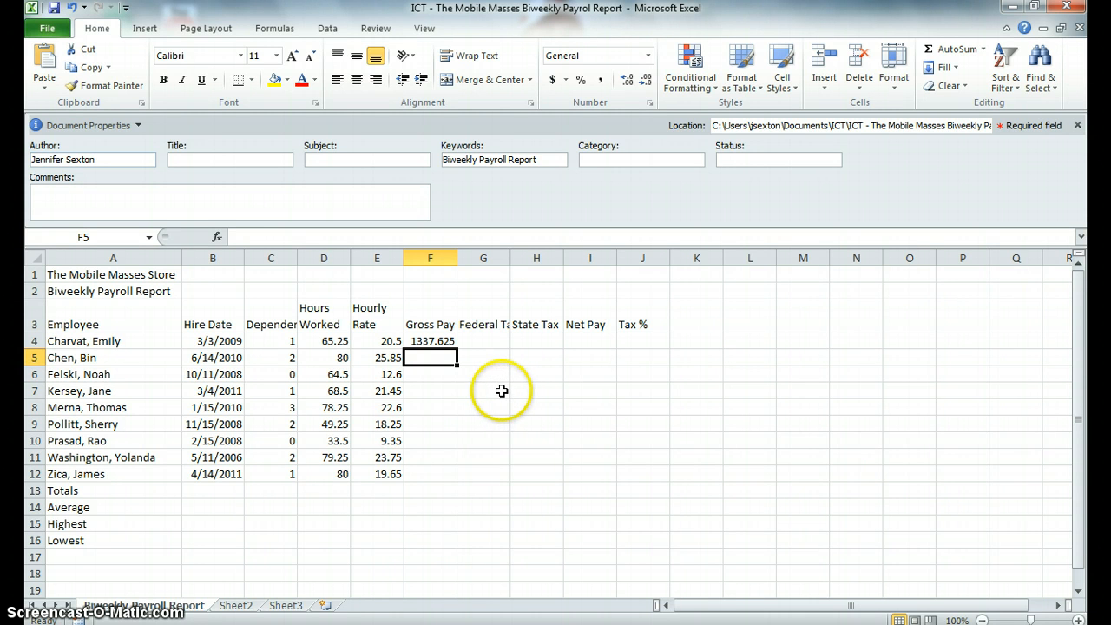
Step: Enter the Federal Tax formula =.22*(F4-C4*24.32) in G4
{"action": "key", "text": "Up"}
{"action": "left_click", "coordinate": [474, 341]}
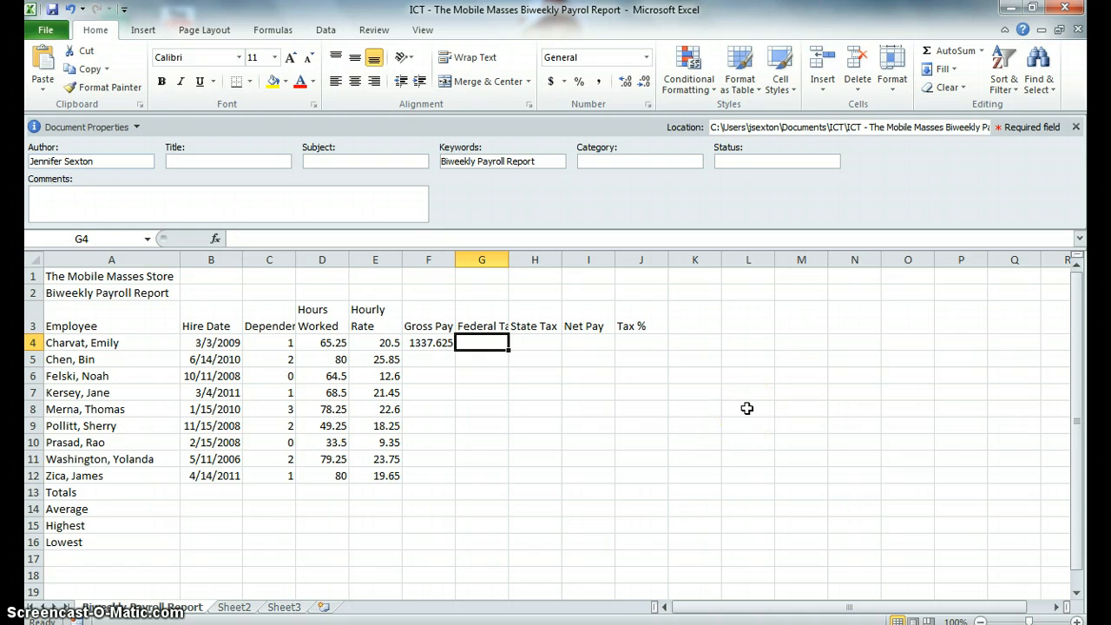
{"action": "type", "text": "="}
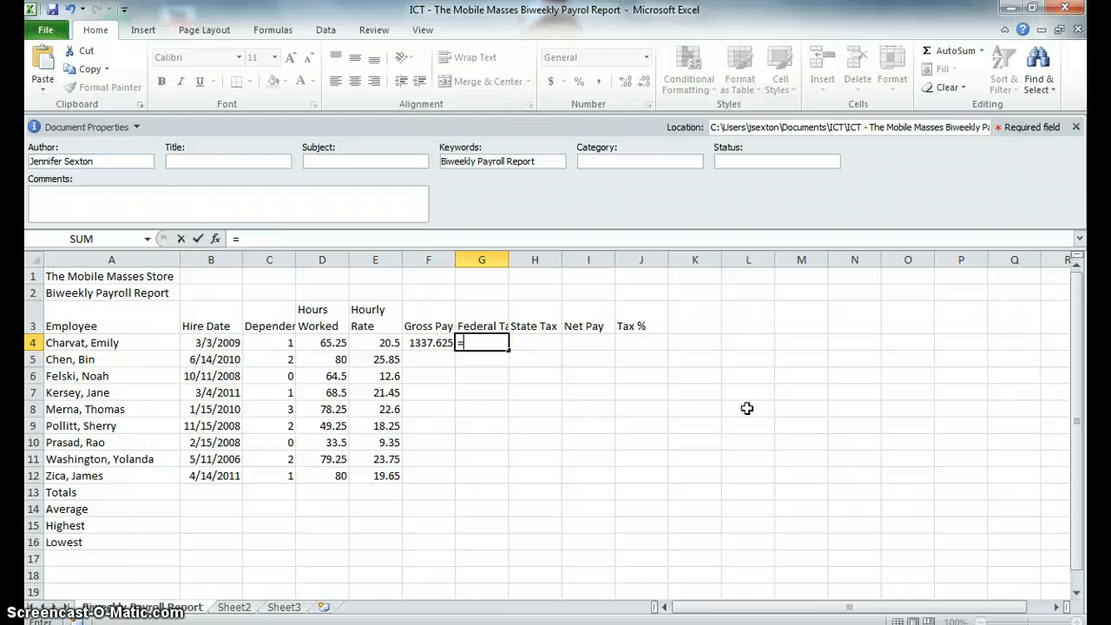
{"action": "type", "text": ".22*("}
{"action": "left_click", "coordinate": [422, 344]}
{"action": "type", "text": "-"}
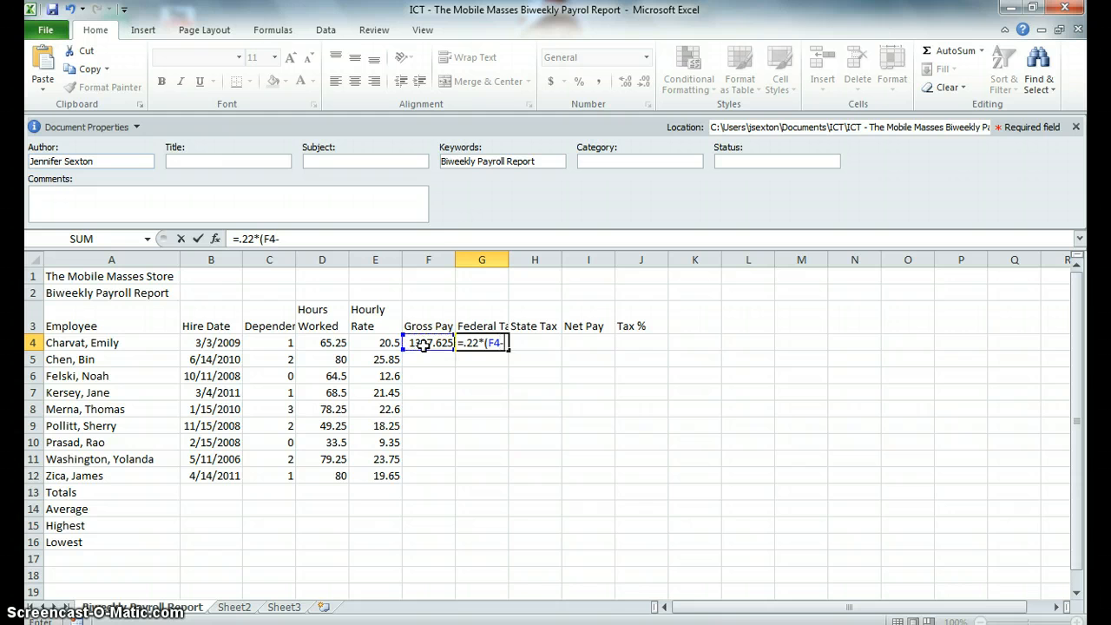
{"action": "left_click", "coordinate": [275, 344]}
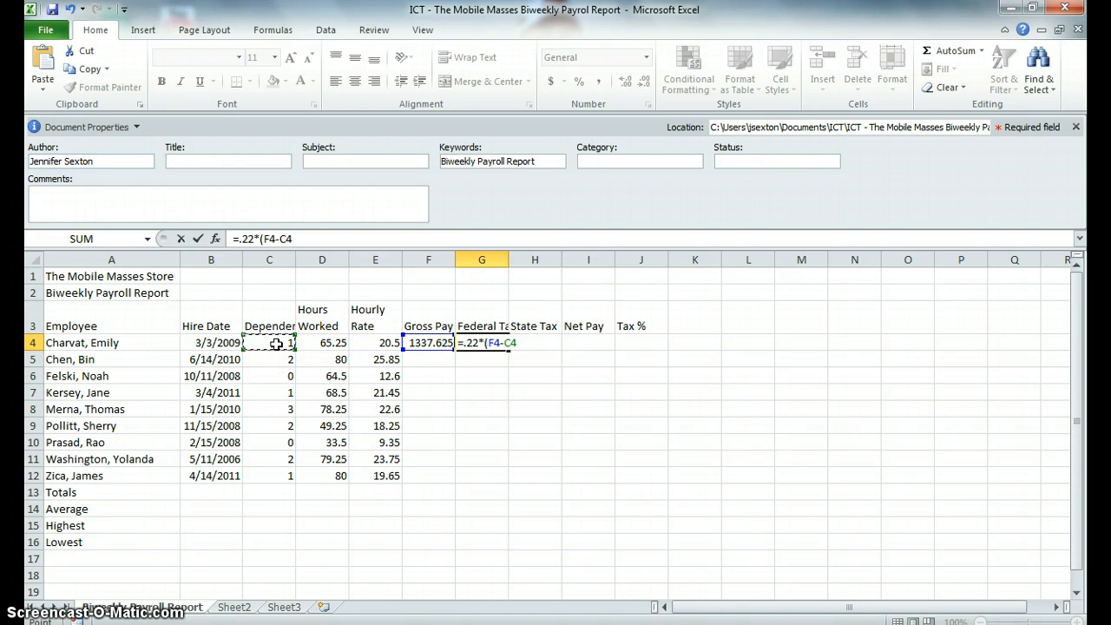
{"action": "type", "text": "*24.32"}
{"action": "key", "text": "Return"}
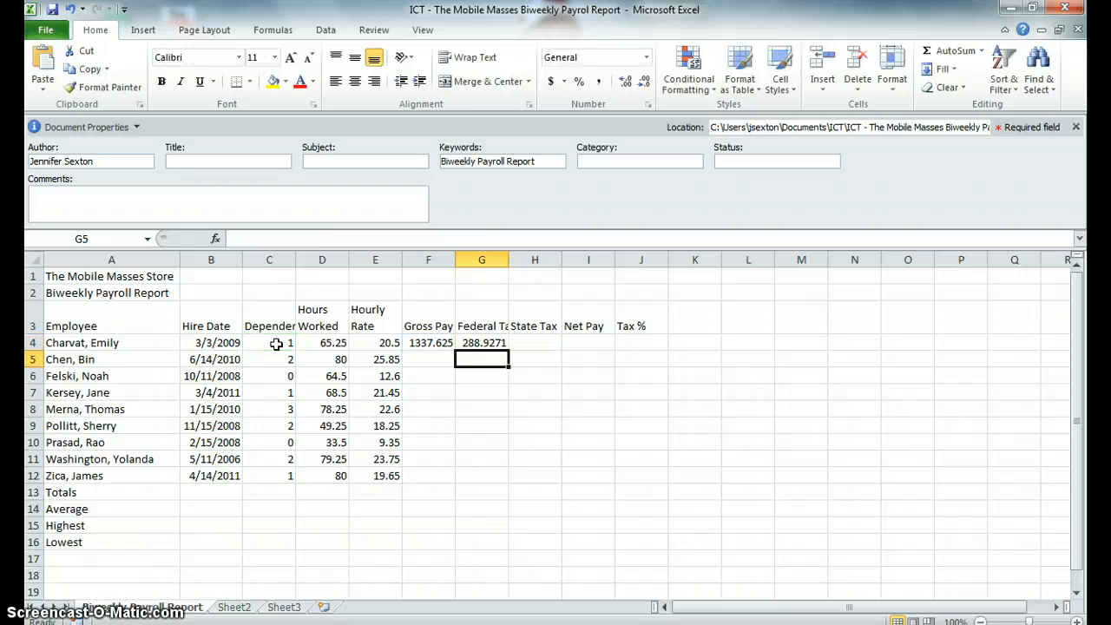
Step: Try to enter the State Tax in H4 as .04* without a leading equals sign
{"action": "left_click", "coordinate": [536, 341]}
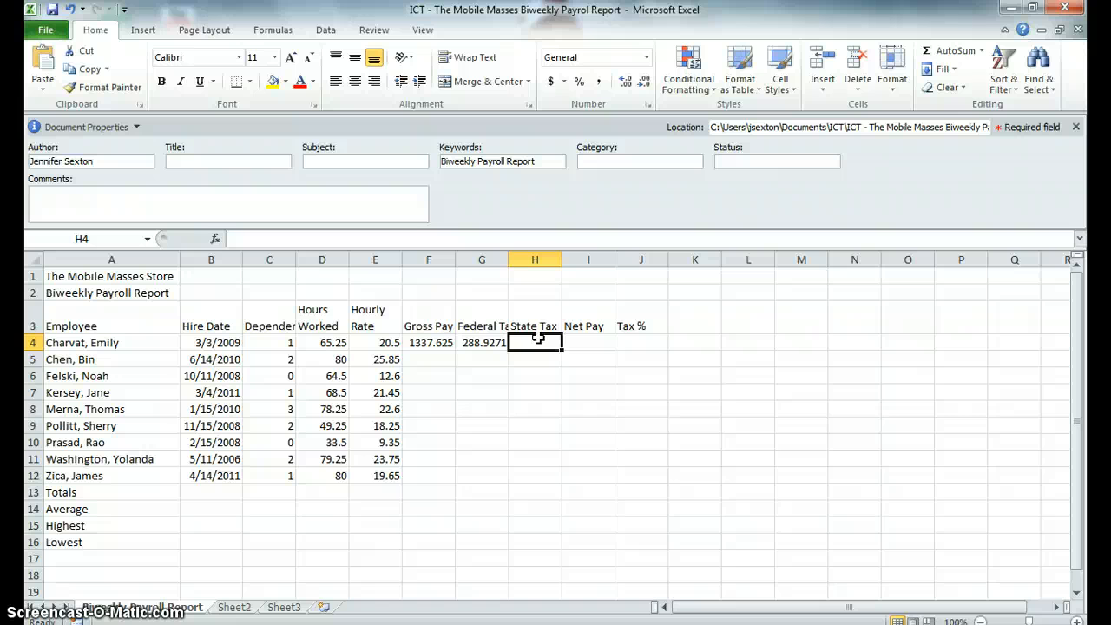
{"action": "type", "text": "."}
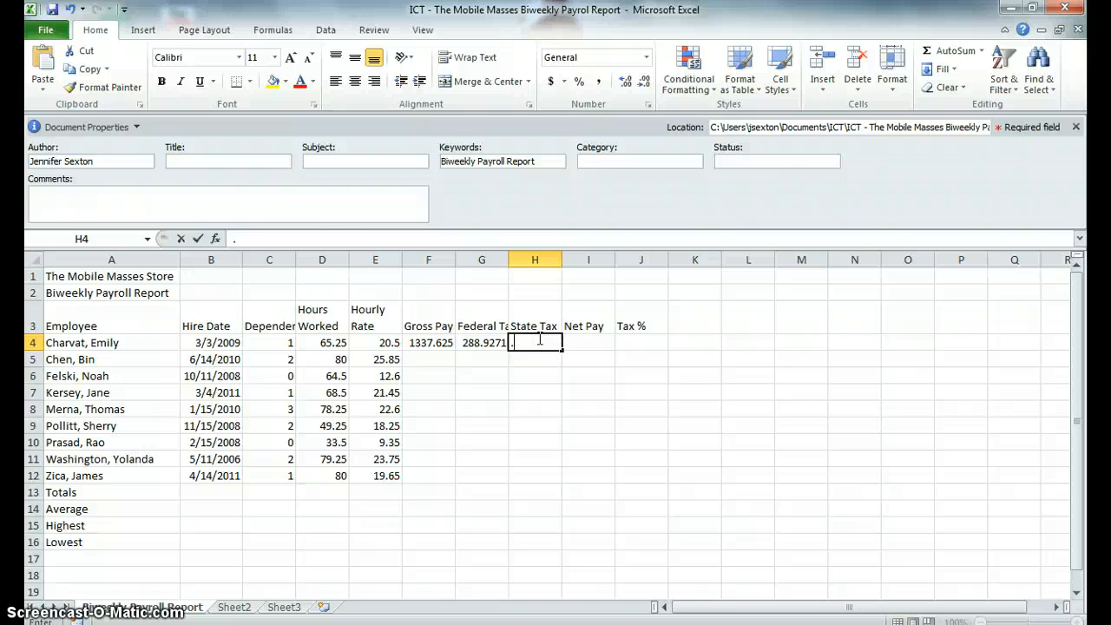
{"action": "type", "text": "04*"}
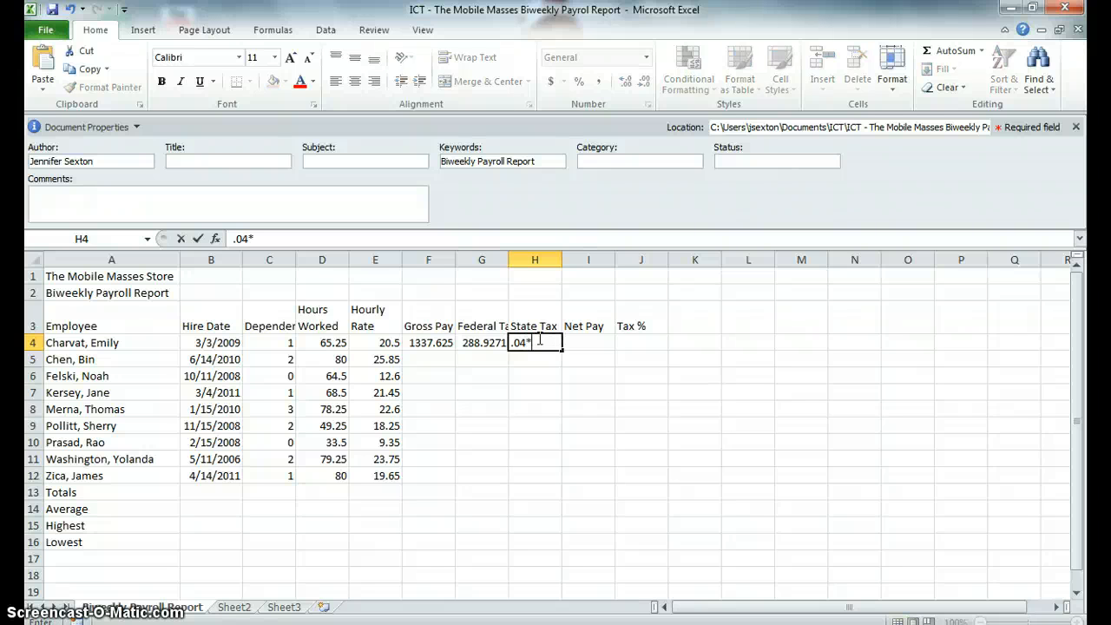
{"action": "left_click", "coordinate": [429, 346]}
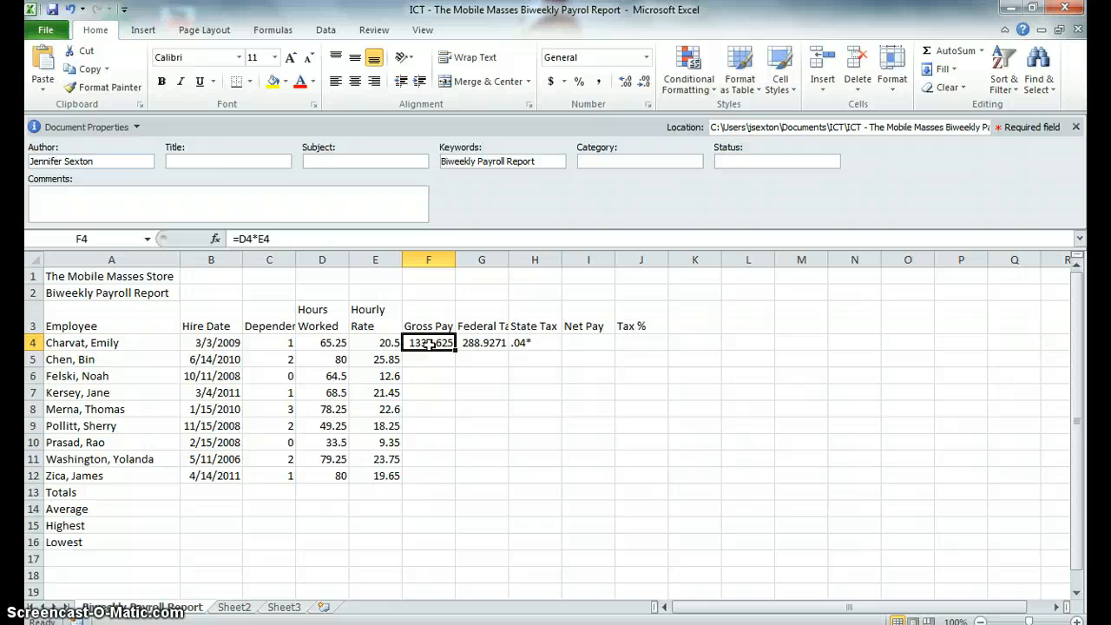
Step: Enter the State Tax formula =.04*F4 in H4, replacing the previous entry
{"action": "left_click", "coordinate": [523, 345]}
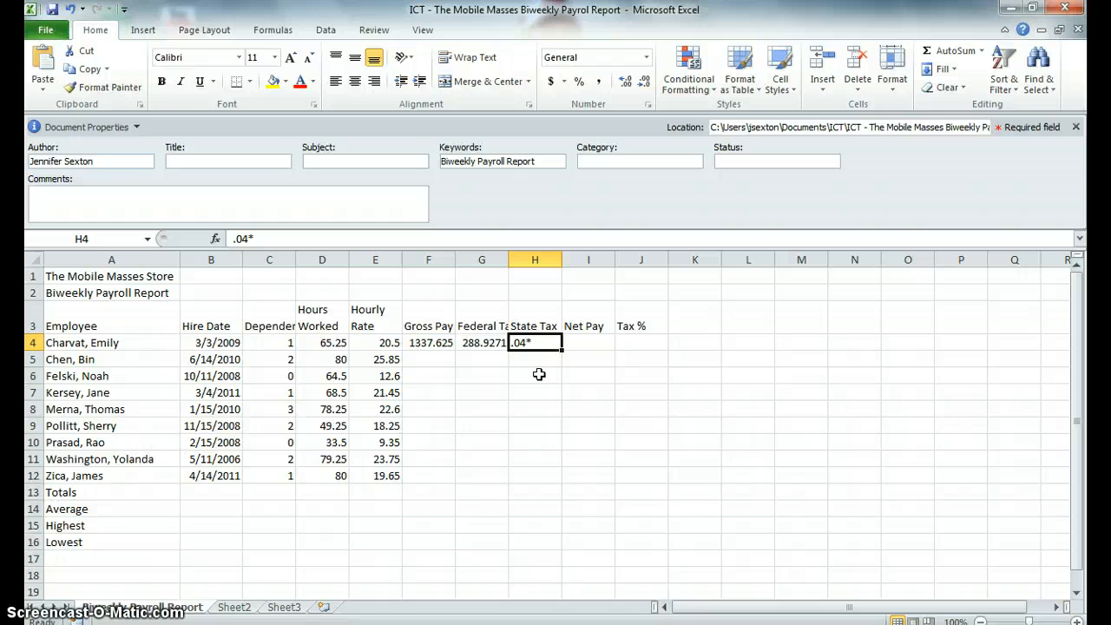
{"action": "type", "text": "=.04"}
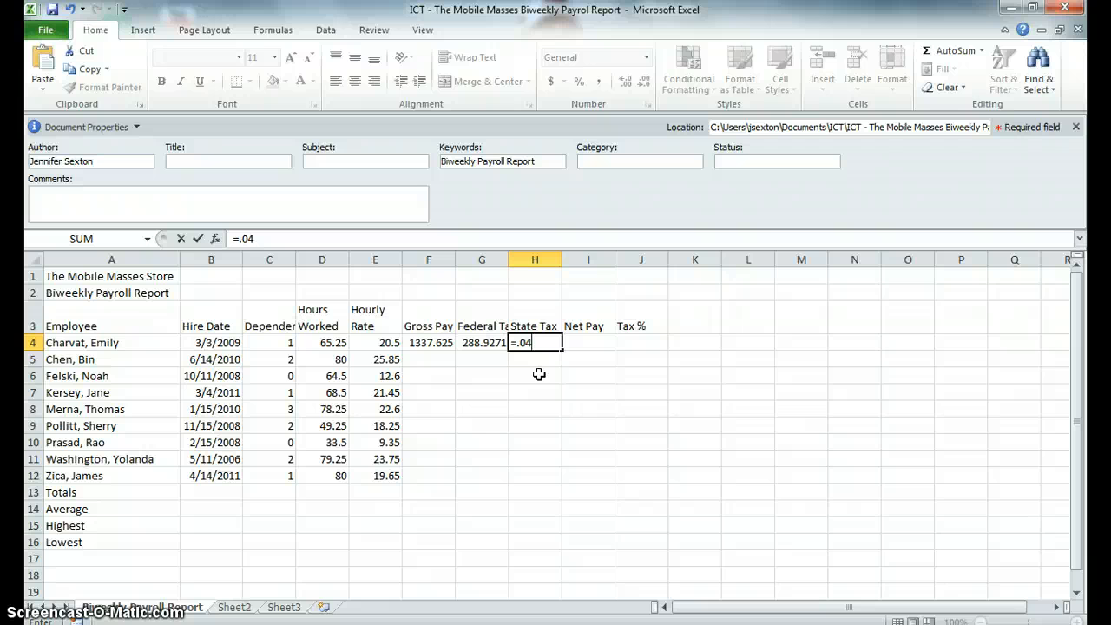
{"action": "type", "text": "*"}
{"action": "left_click", "coordinate": [415, 345]}
{"action": "key", "text": "Return"}
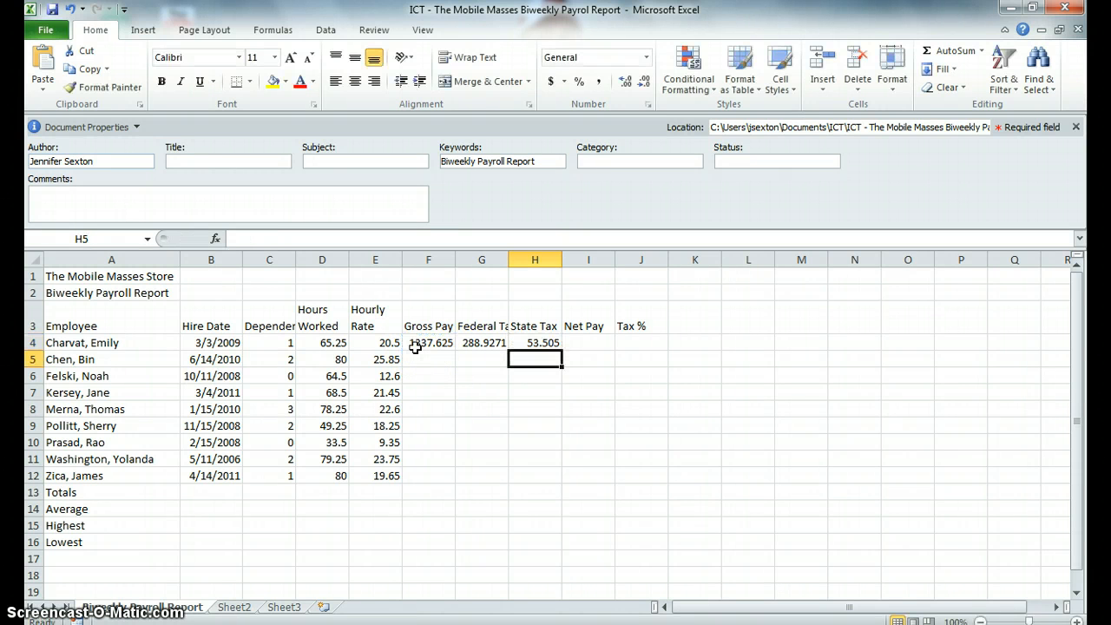
Step: Enter the Net Pay formula =F4-(G4+H4) in I4
{"action": "key", "text": "Up"}
{"action": "key", "text": "Right"}
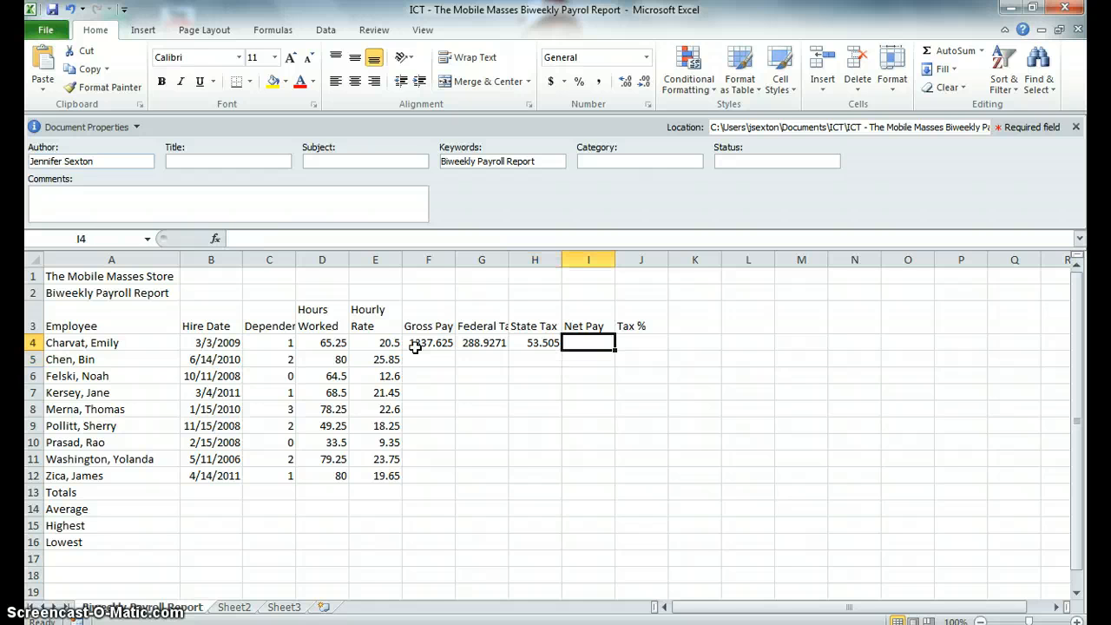
{"action": "type", "text": "="}
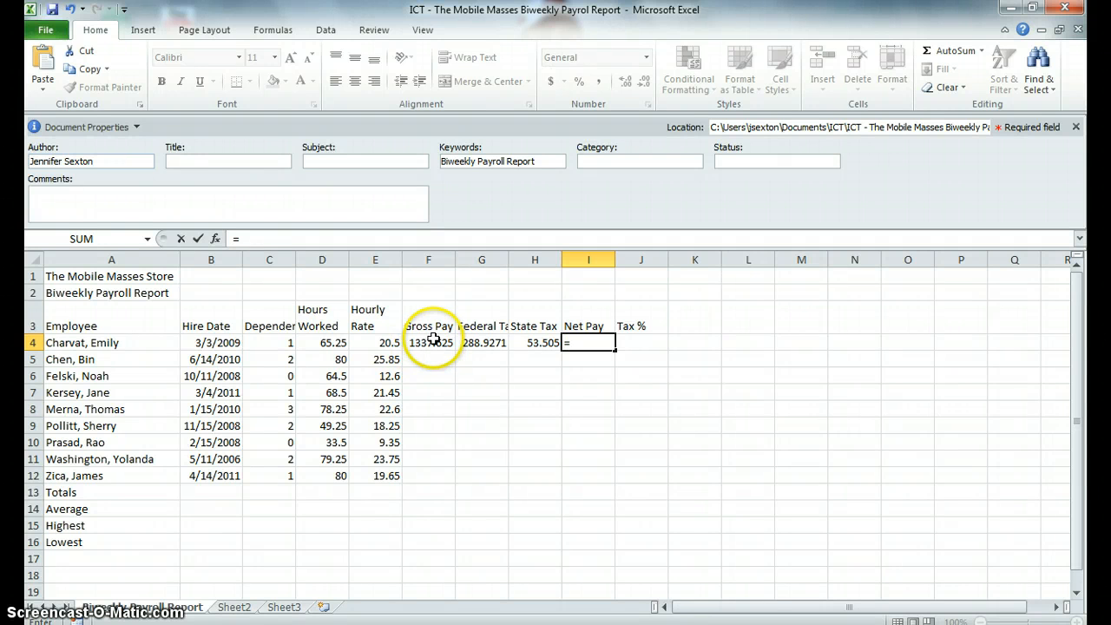
{"action": "left_click", "coordinate": [425, 344]}
{"action": "type", "text": "-"}
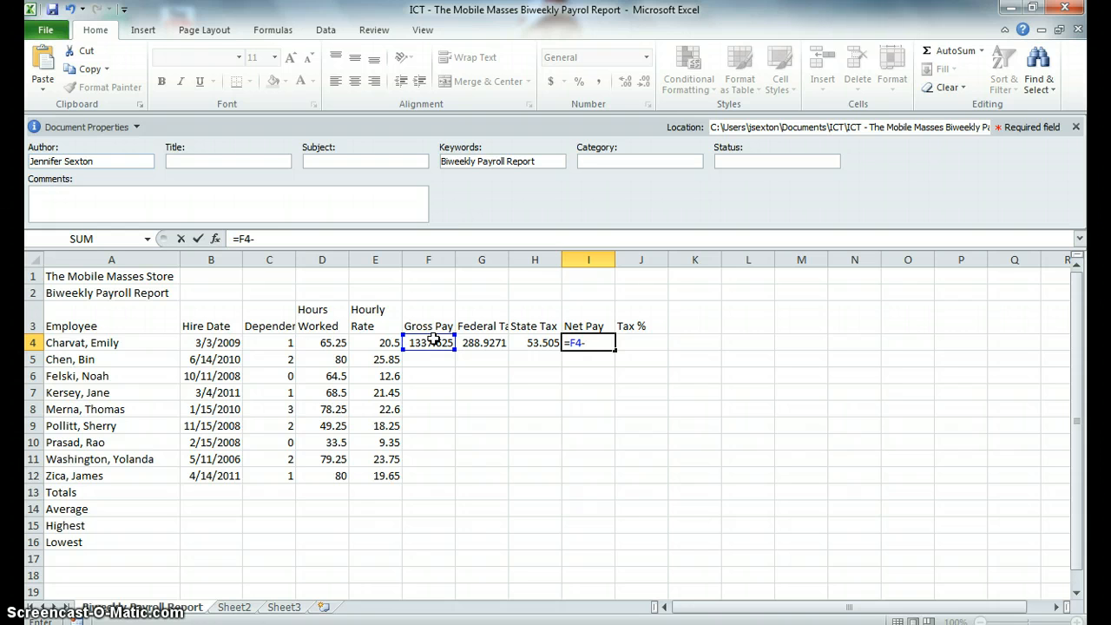
{"action": "type", "text": "("}
{"action": "left_click", "coordinate": [487, 343]}
{"action": "type", "text": "+"}
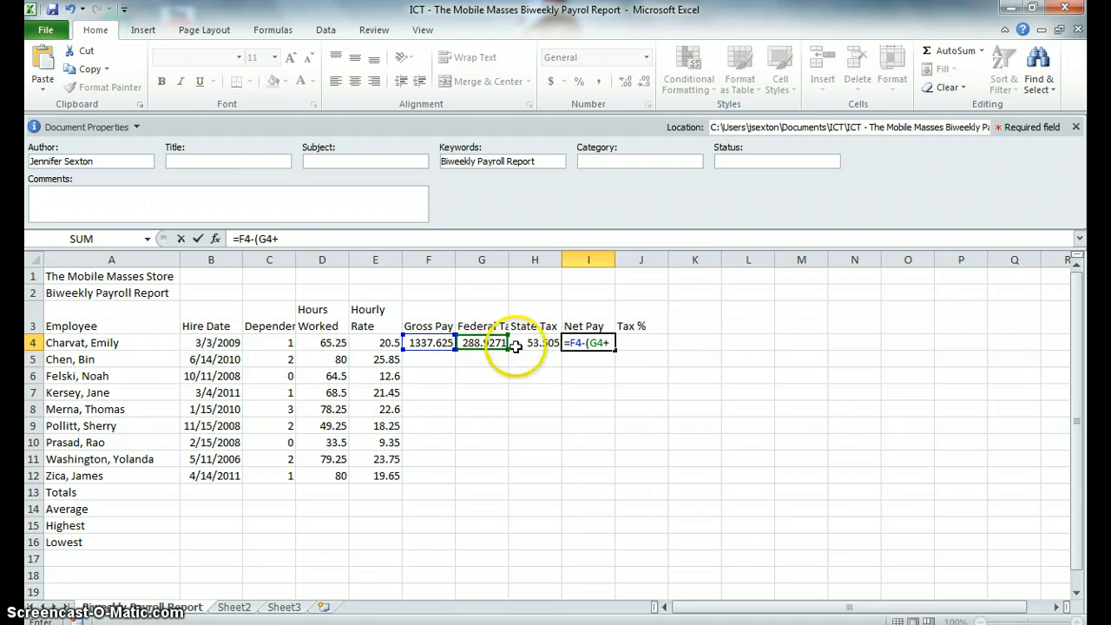
{"action": "left_click", "coordinate": [521, 343]}
{"action": "type", "text": ")"}
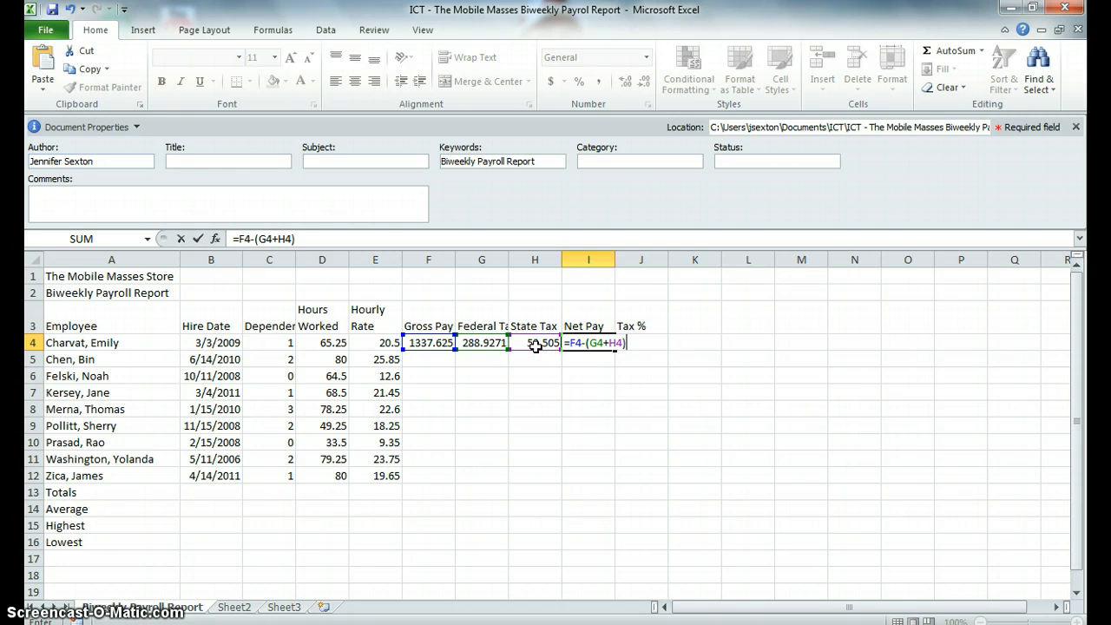
{"action": "key", "text": "Return"}
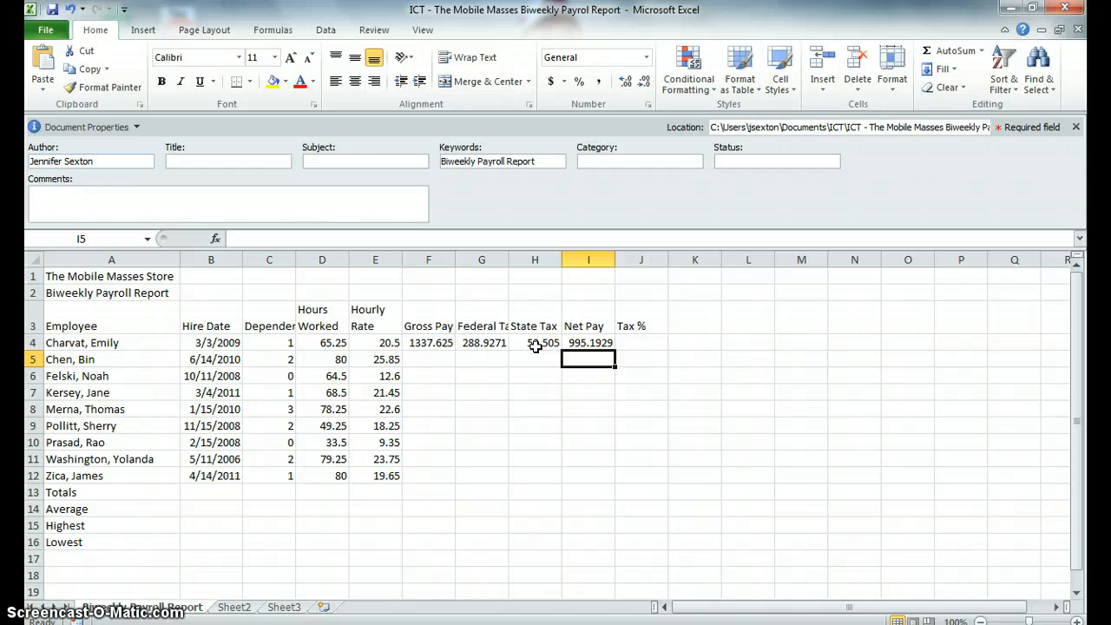
Step: Enter the Tax % formula =(G4+H4)/F4 in J4
{"action": "left_click", "coordinate": [641, 343]}
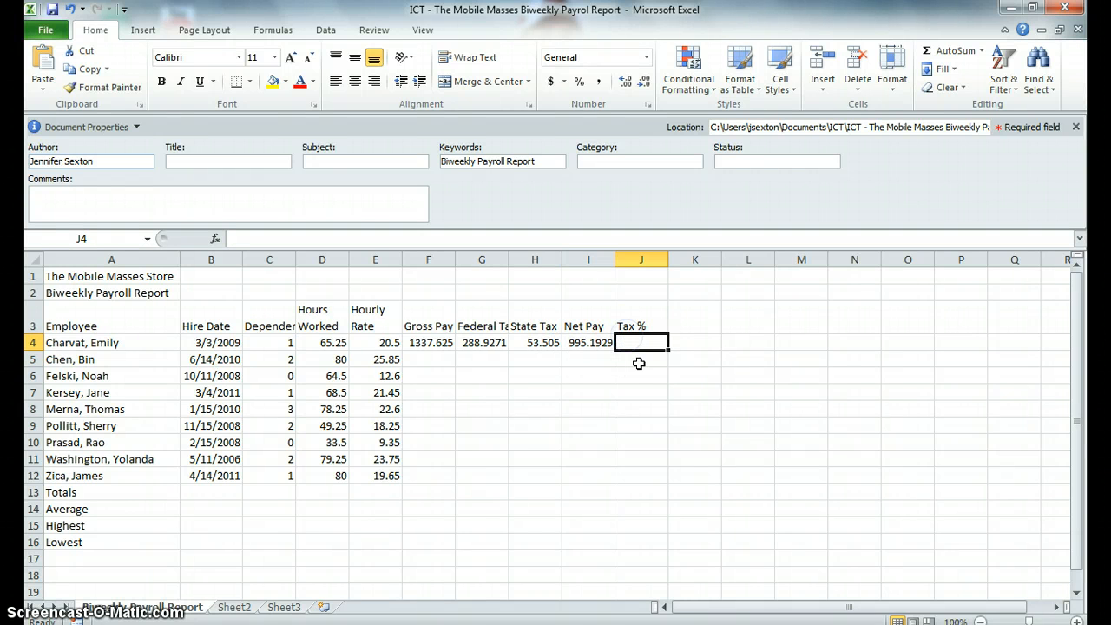
{"action": "type", "text": "=("}
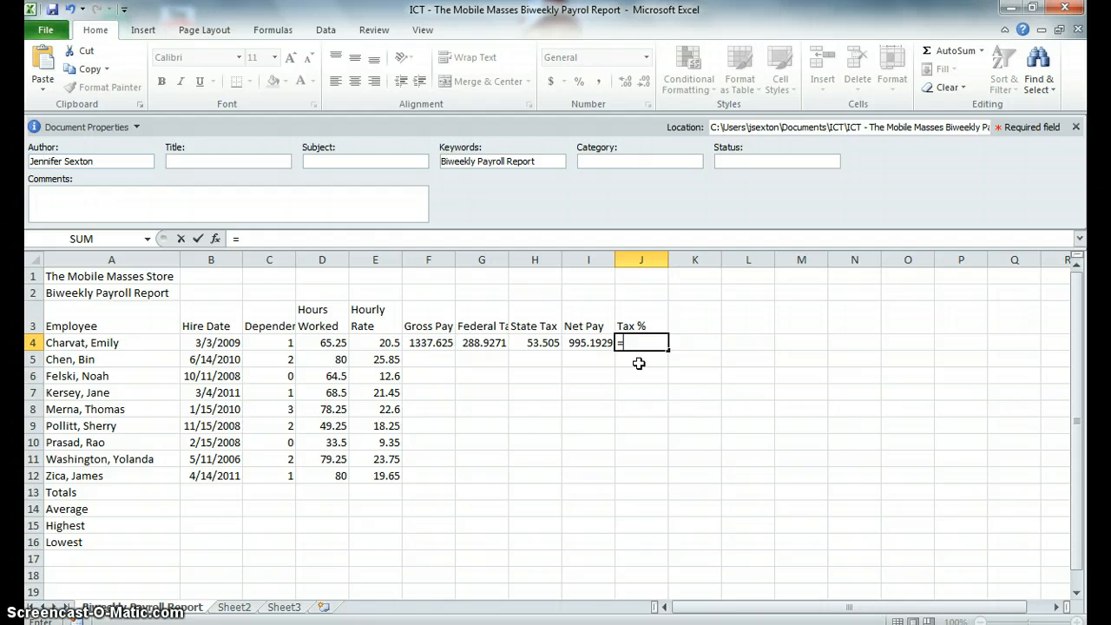
{"action": "left_click", "coordinate": [493, 344]}
{"action": "type", "text": "+"}
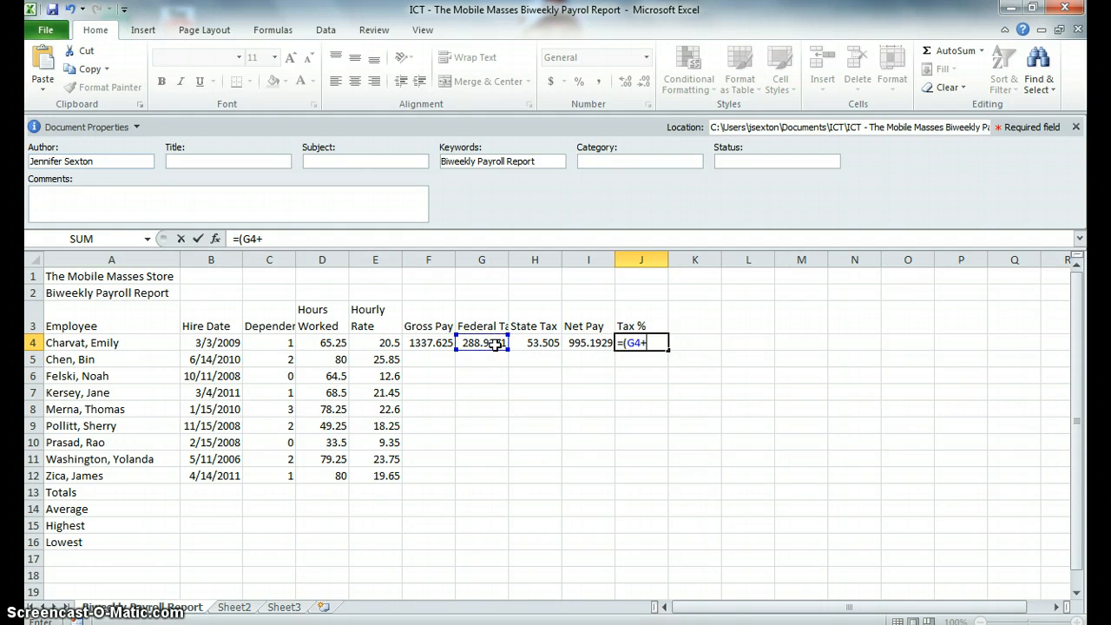
{"action": "left_click", "coordinate": [538, 343]}
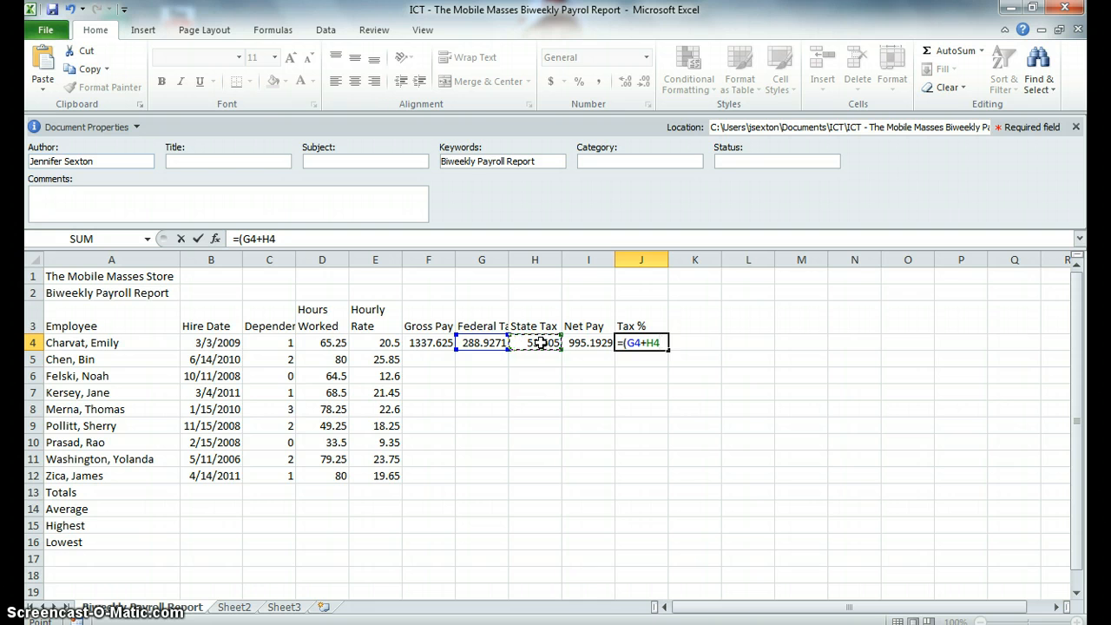
{"action": "type", "text": ")/"}
{"action": "left_click", "coordinate": [425, 344]}
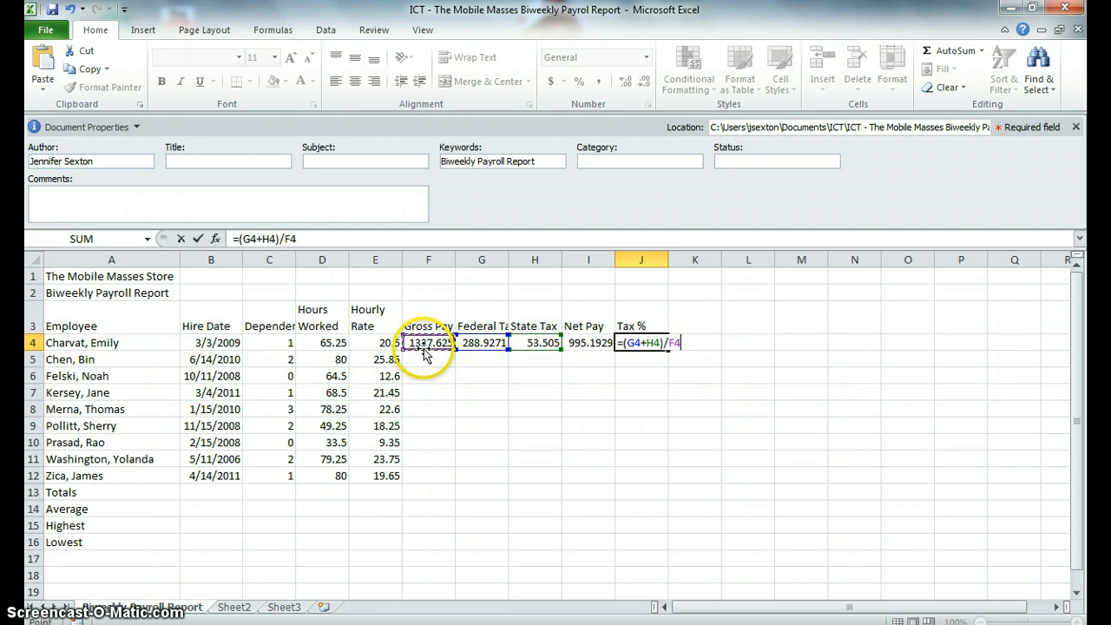
{"action": "key", "text": "Return"}
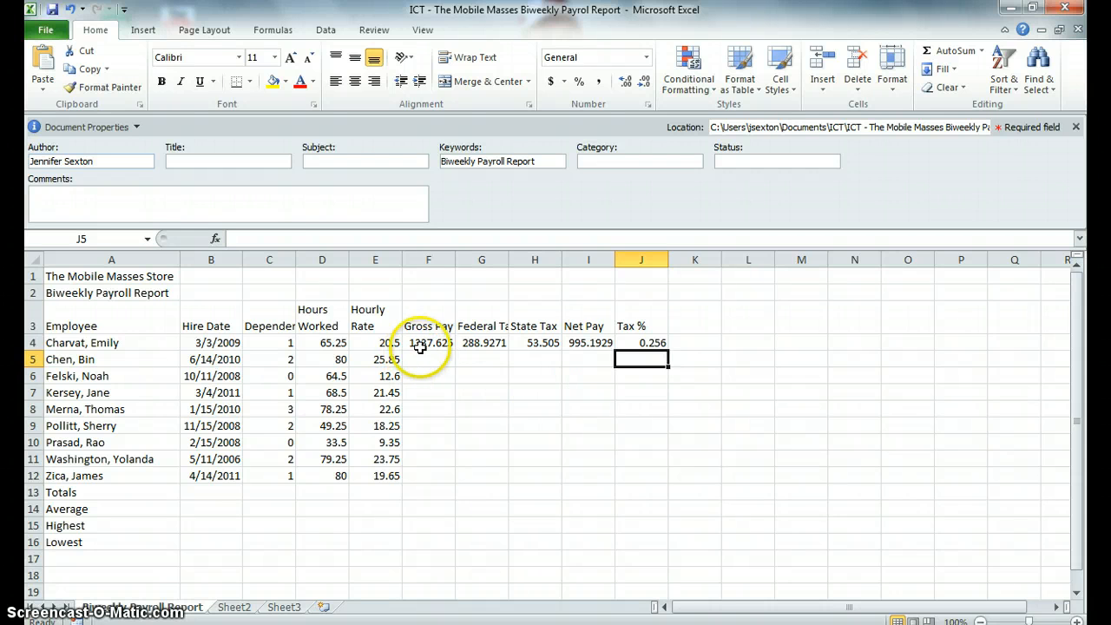
Step: Copy the formulas in F4:J4 down through row 12 for all employees
{"action": "left_click_drag", "start_coordinate": [429, 340], "coordinate": [654, 348]}
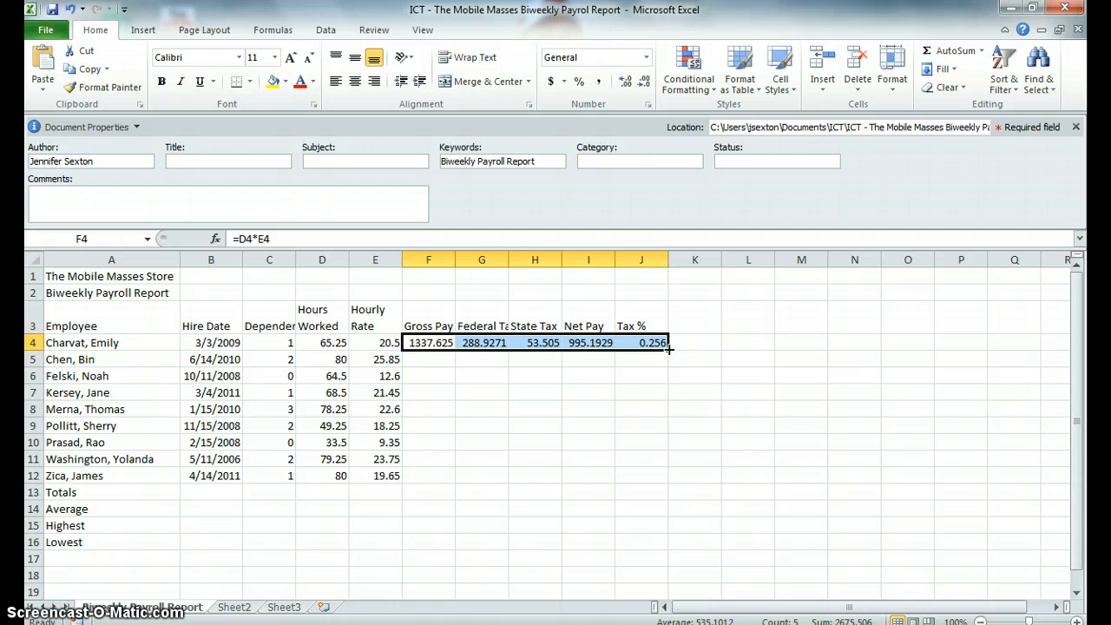
{"action": "left_click_drag", "start_coordinate": [669, 347], "coordinate": [663, 478]}
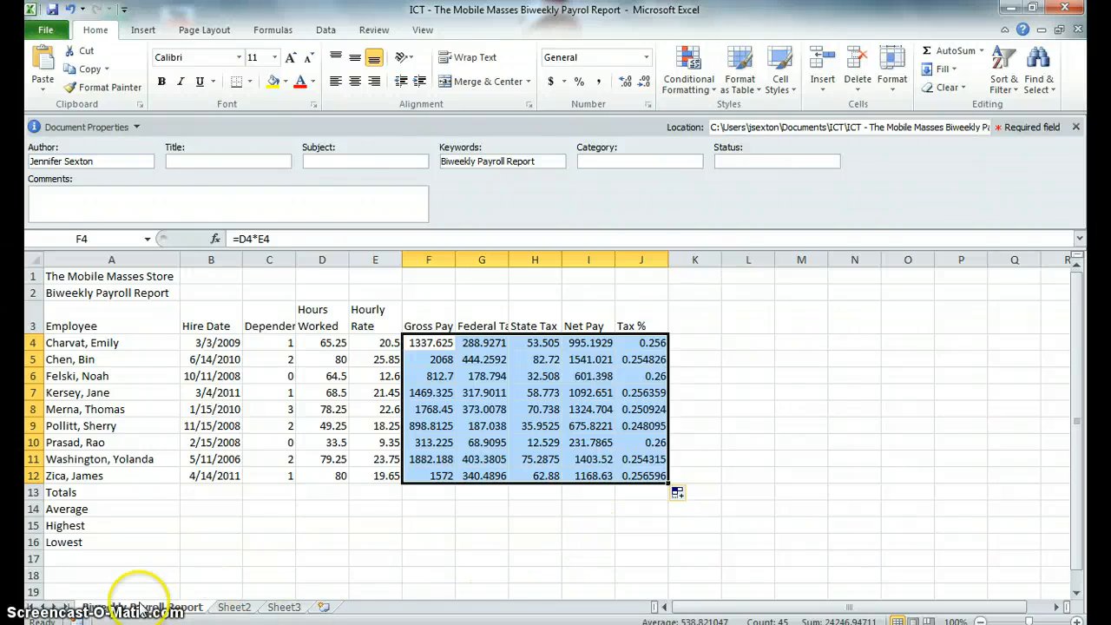
Step: Total the Gross Pay column in F13 with AutoSum =SUM(F4:F12)
{"action": "left_click", "coordinate": [420, 492]}
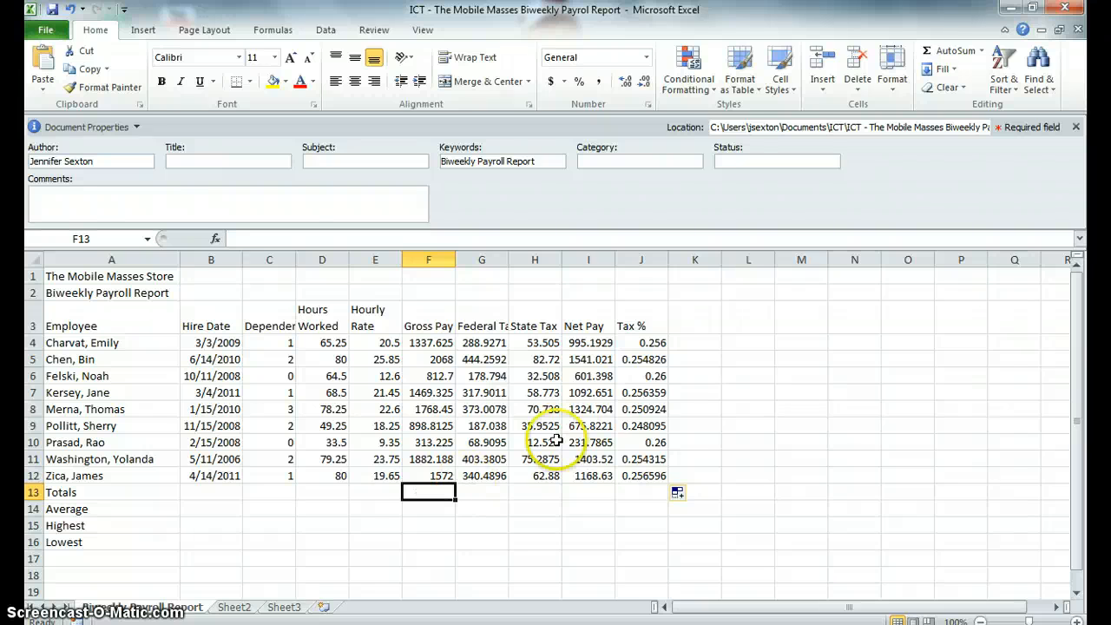
{"action": "left_click", "coordinate": [970, 54]}
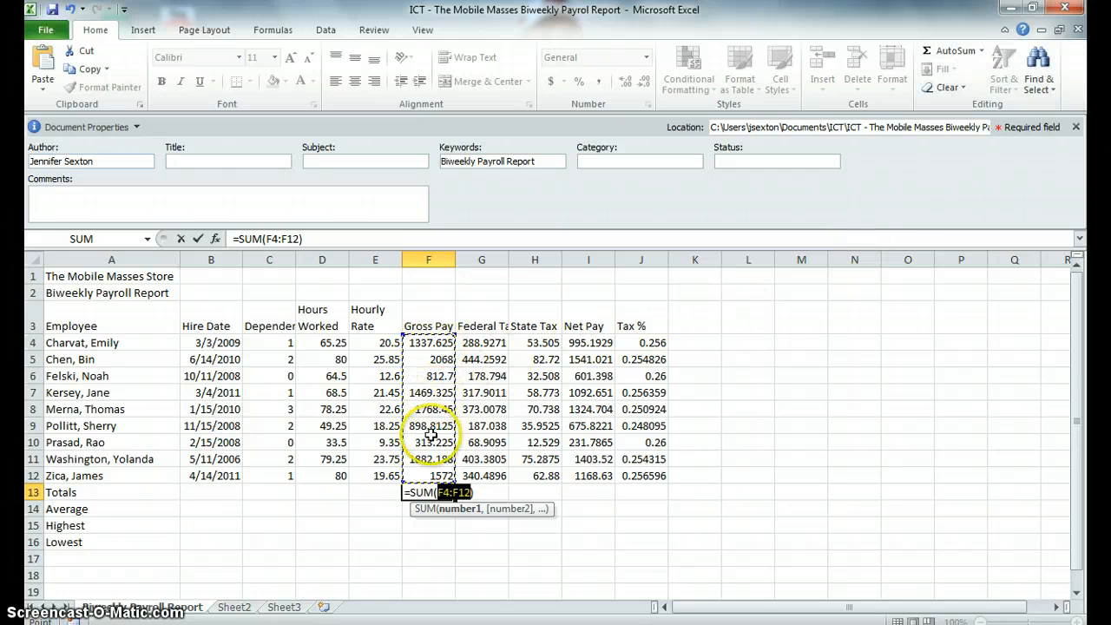
{"action": "key", "text": "Return"}
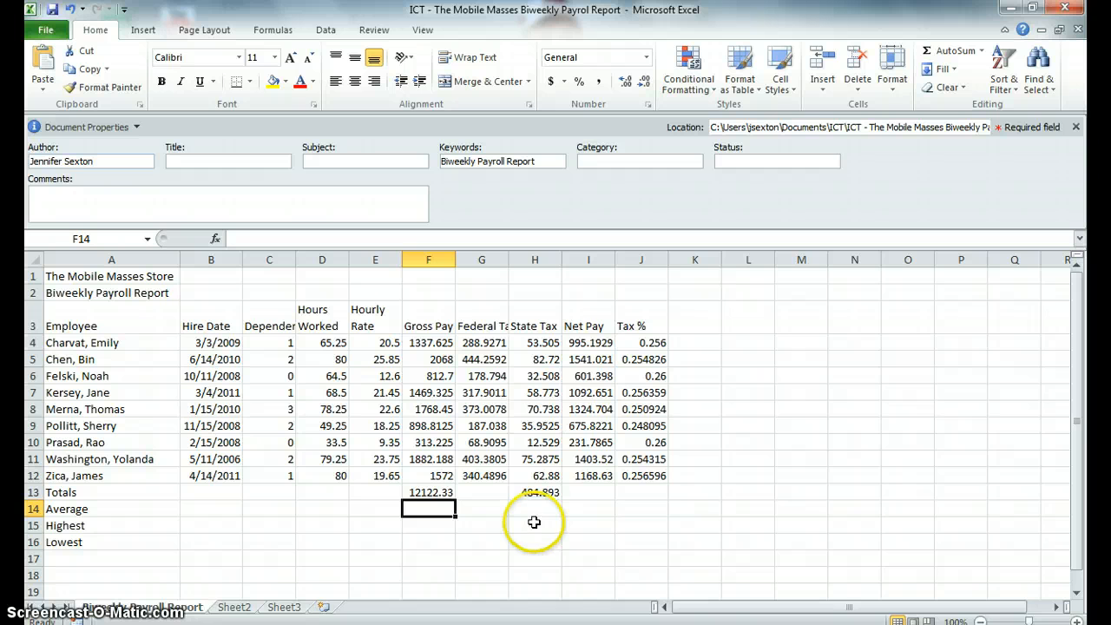
Step: Copy the Gross Pay total across G13:I13 and the Tax % formula from J12 down into J13
{"action": "left_click", "coordinate": [417, 492]}
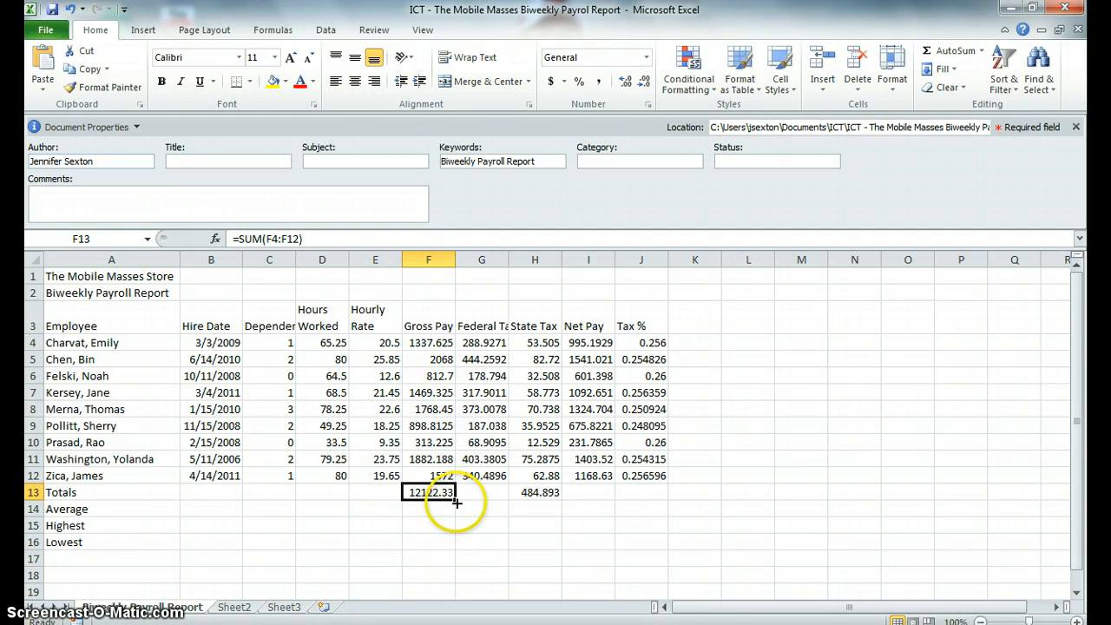
{"action": "left_click_drag", "start_coordinate": [457, 501], "coordinate": [599, 492]}
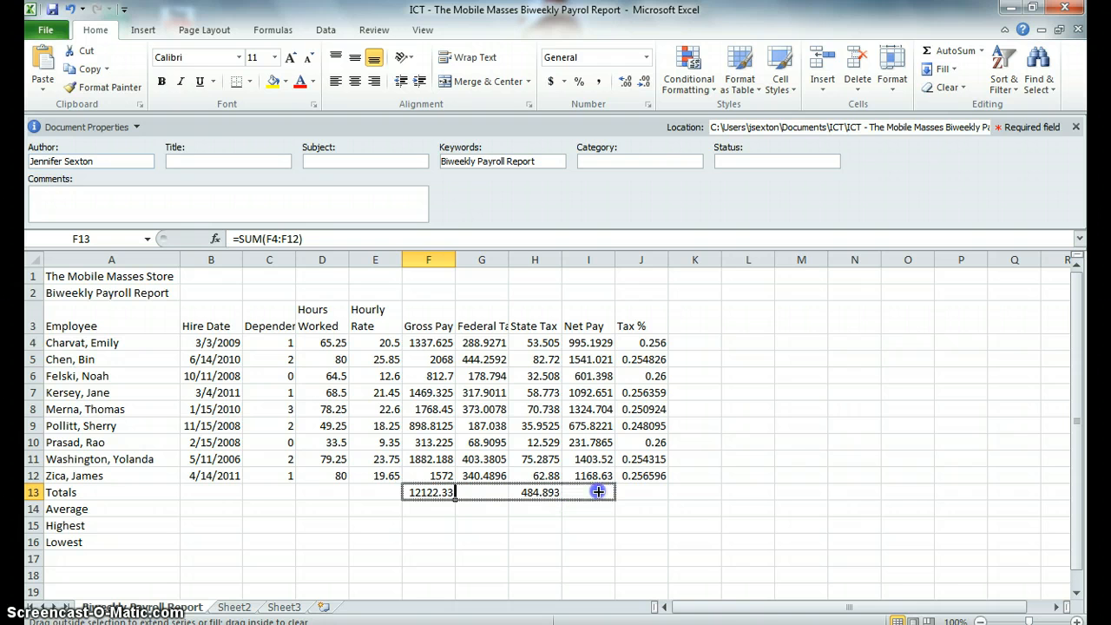
{"action": "left_click_drag", "start_coordinate": [599, 492], "coordinate": [599, 492]}
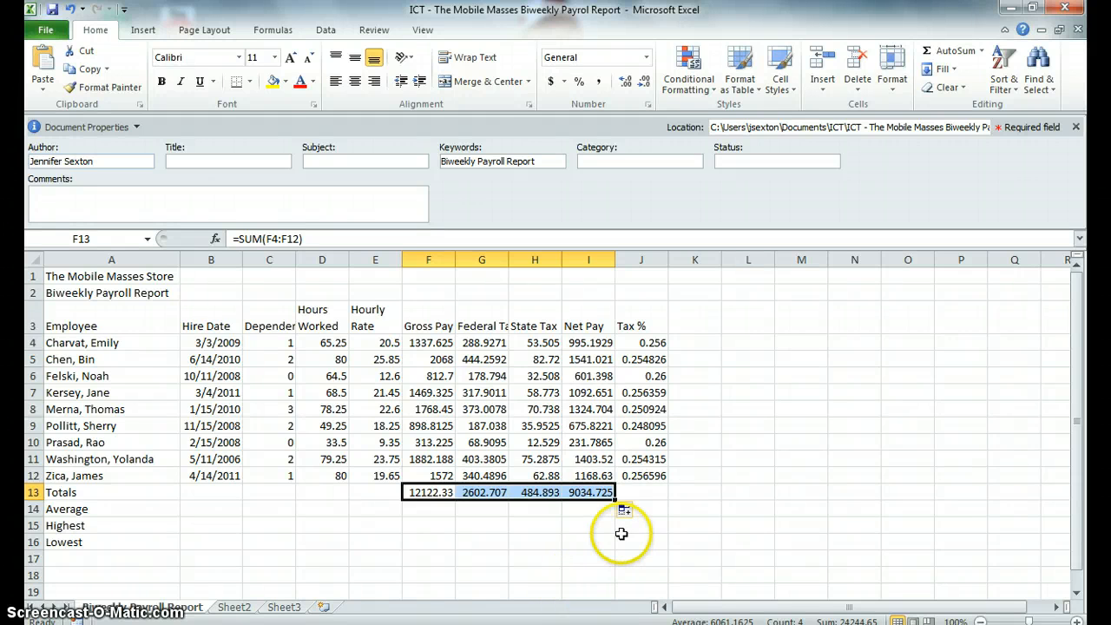
{"action": "left_click", "coordinate": [650, 474]}
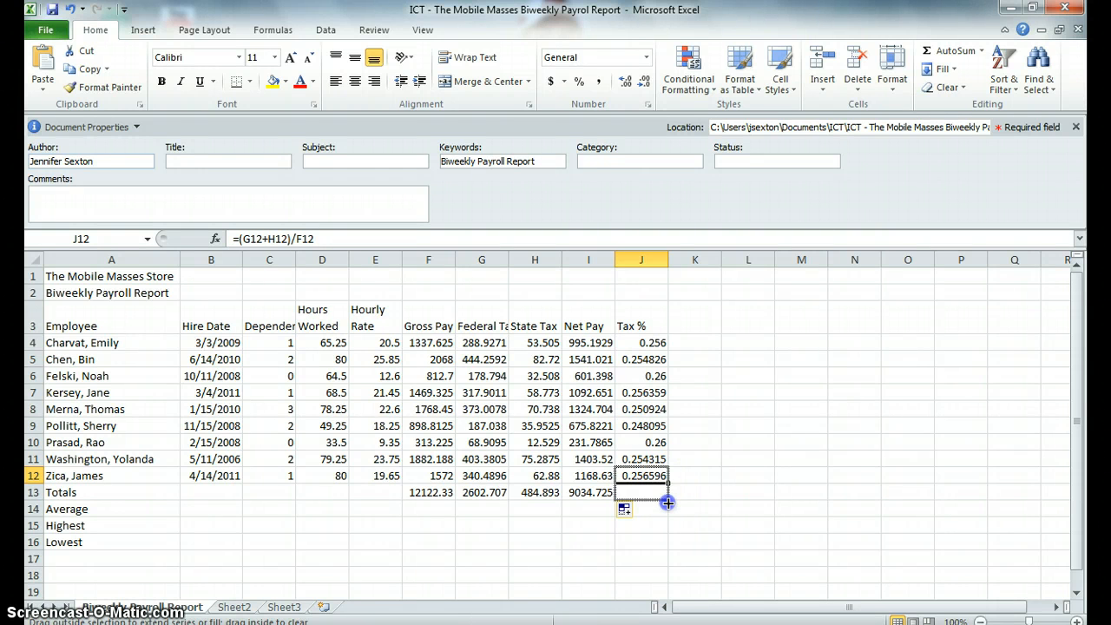
{"action": "left_click_drag", "start_coordinate": [667, 483], "coordinate": [666, 500]}
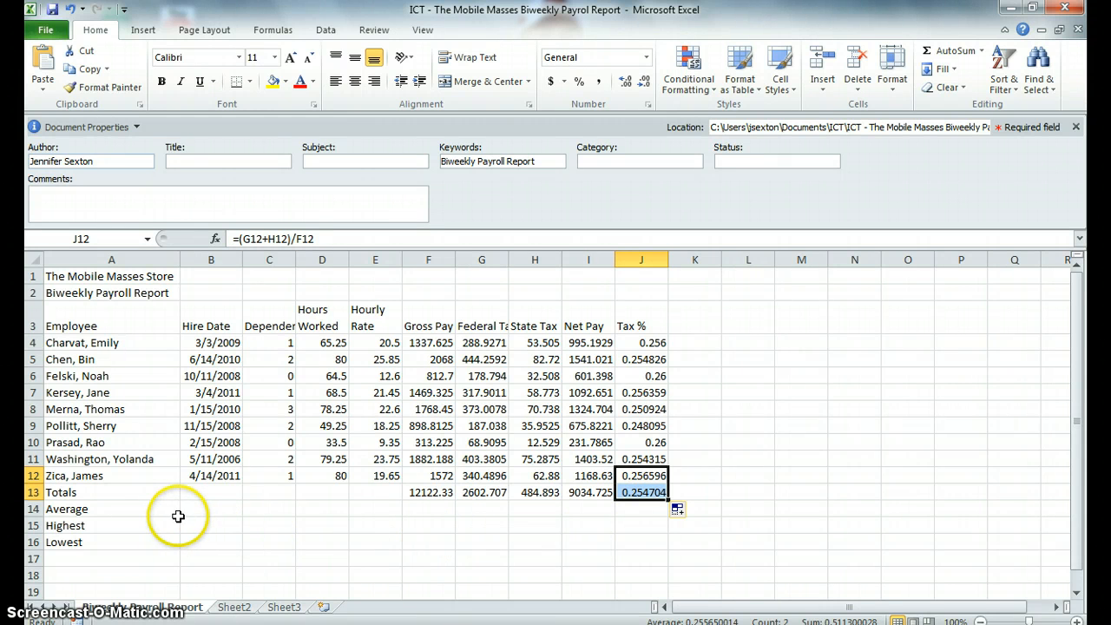
Step: Enter the average Hours Worked in D14 with AutoSum Average =AVERAGE(D4:D12)
{"action": "left_click", "coordinate": [314, 509]}
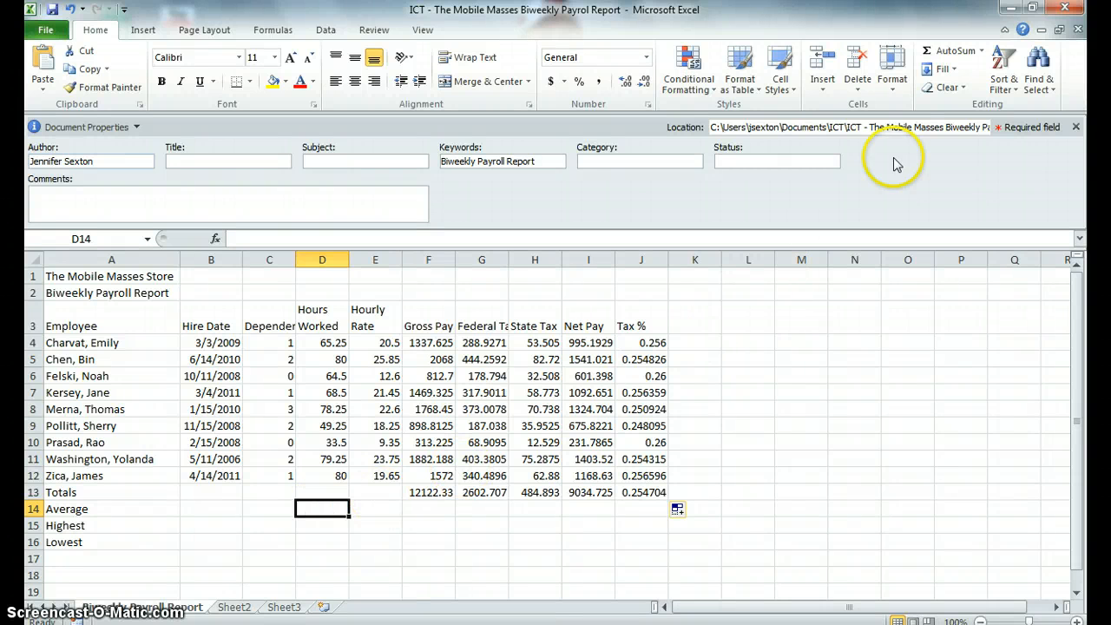
{"action": "left_click", "coordinate": [983, 52]}
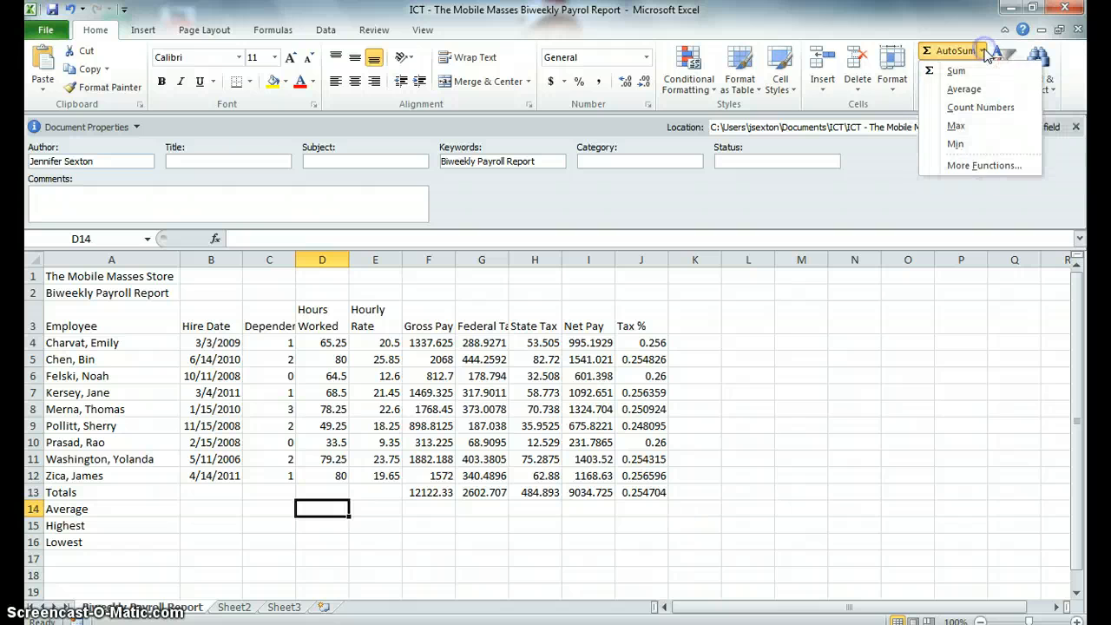
{"action": "left_click", "coordinate": [966, 90]}
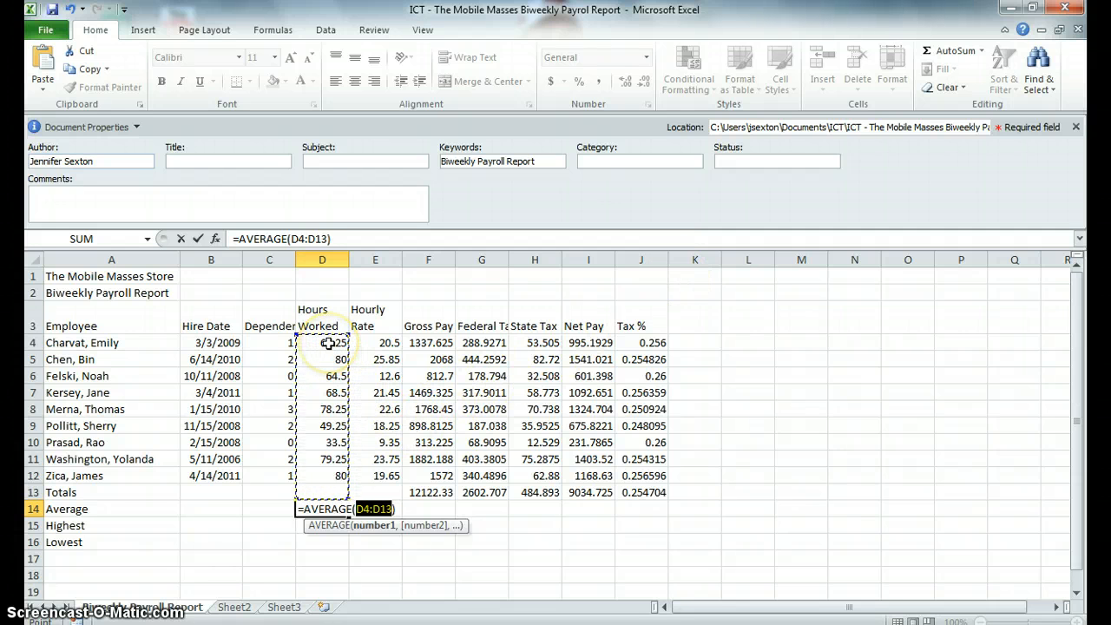
{"action": "left_click_drag", "start_coordinate": [327, 343], "coordinate": [317, 474]}
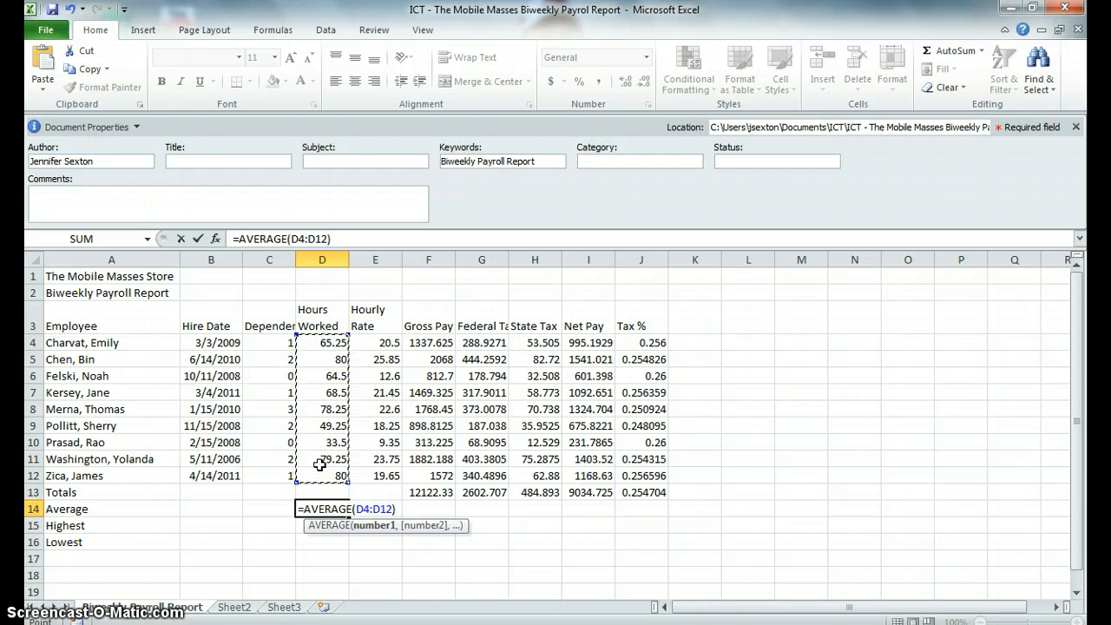
{"action": "key", "text": "Return"}
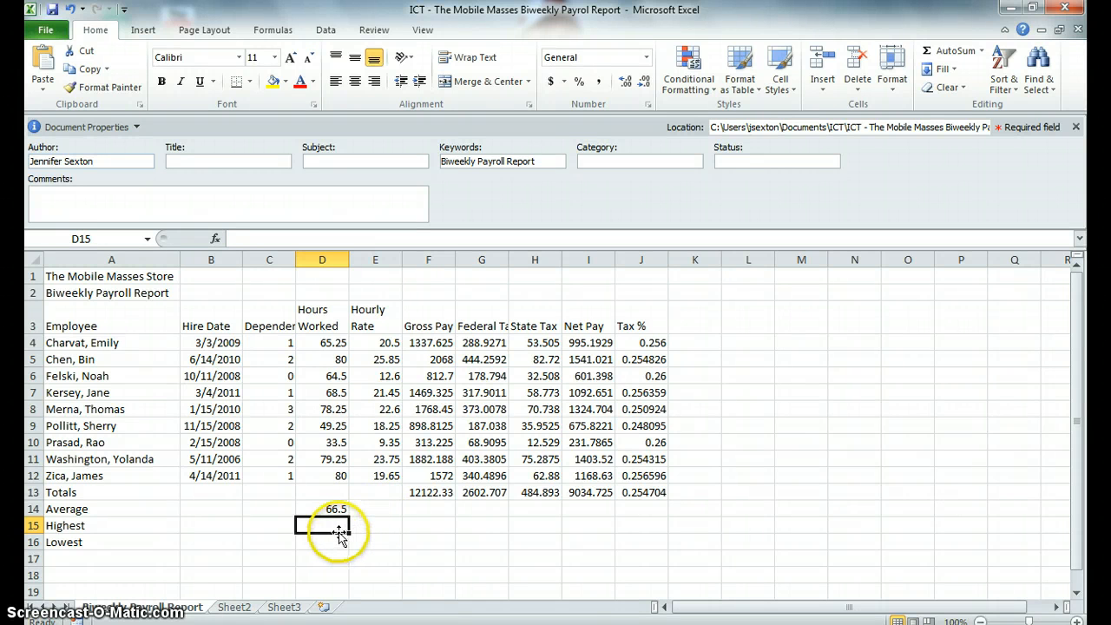
Step: Enter the highest Hours Worked in D15 with AutoSum Max =MAX(D4:D12)
{"action": "left_click", "coordinate": [983, 52]}
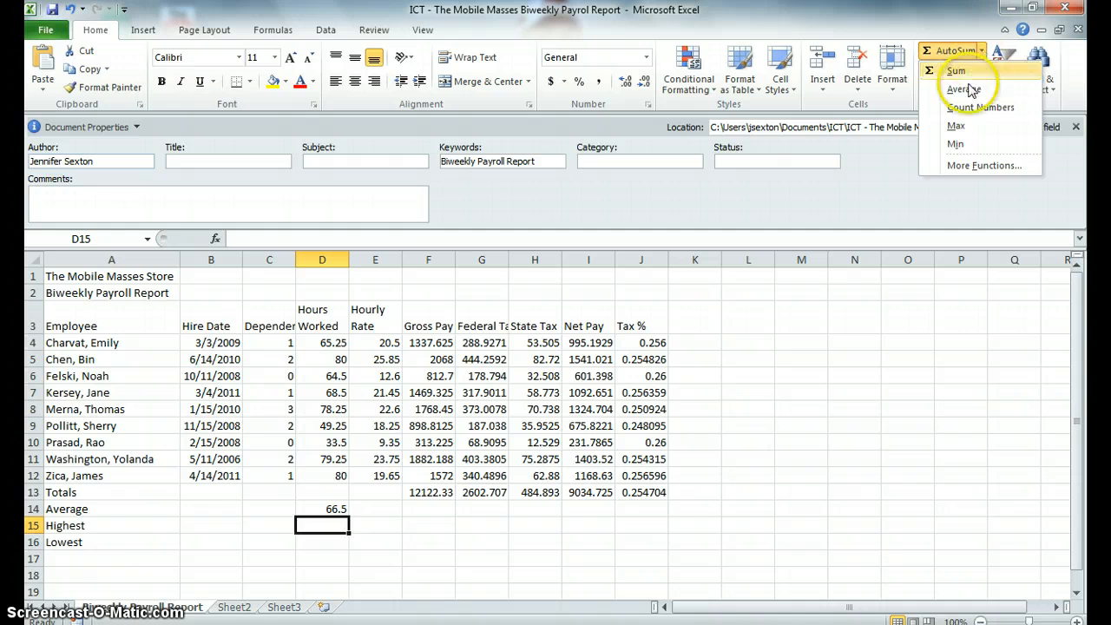
{"action": "left_click", "coordinate": [957, 128]}
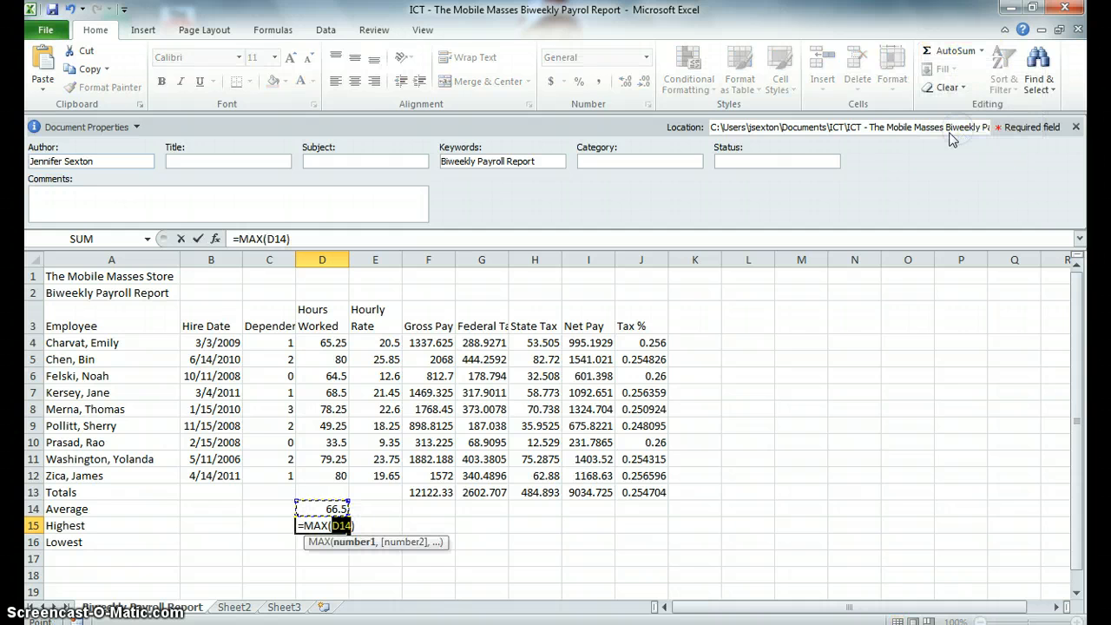
{"action": "left_click", "coordinate": [326, 343]}
{"action": "left_click_drag", "start_coordinate": [326, 344], "coordinate": [327, 475]}
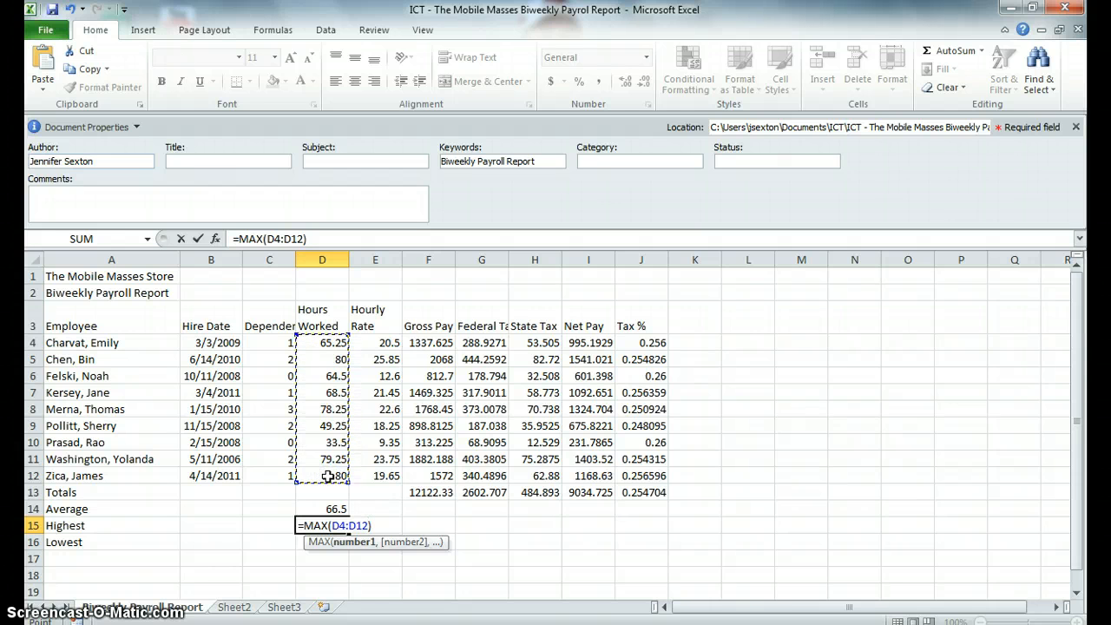
{"action": "key", "text": "Return"}
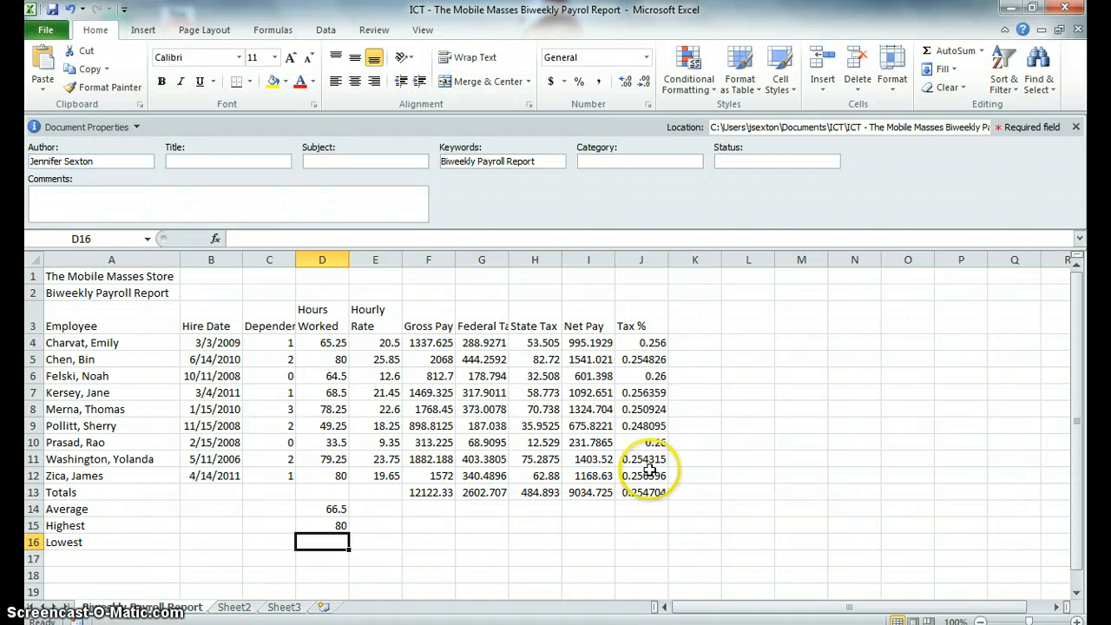
Step: Enter the lowest Hours Worked in D16 with AutoSum Min =MIN(D4:D12)
{"action": "left_click", "coordinate": [981, 50]}
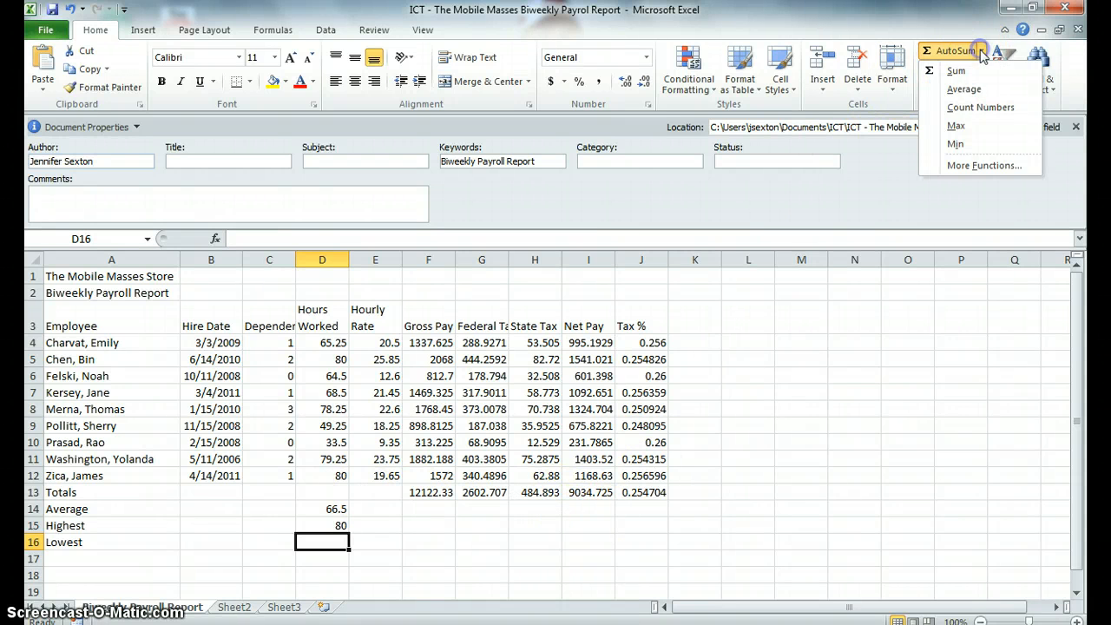
{"action": "left_click", "coordinate": [958, 146]}
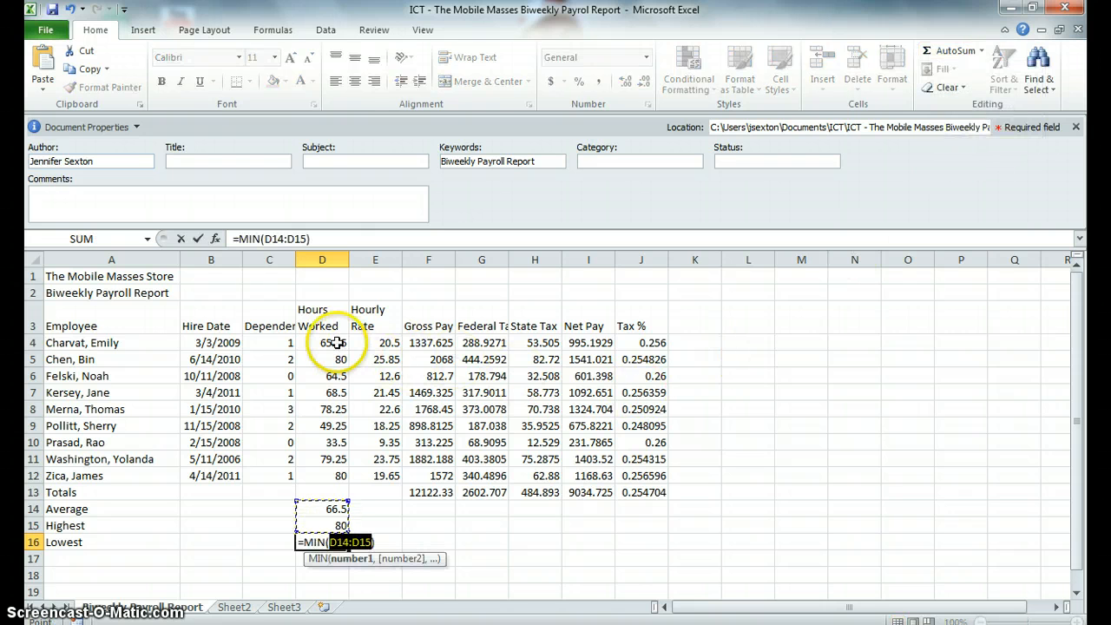
{"action": "left_click_drag", "start_coordinate": [337, 343], "coordinate": [337, 476]}
{"action": "key", "text": "Return"}
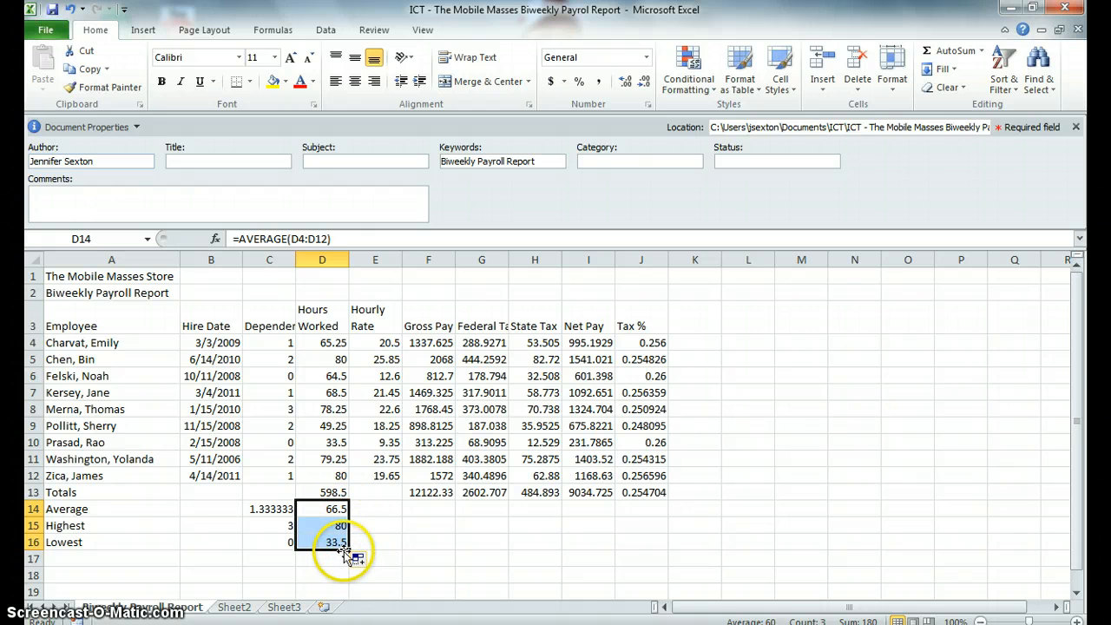
Step: Copy the Average, Highest and Lowest formulas in D14:D16 across through column J, and check the J4 formula
{"action": "left_click_drag", "start_coordinate": [347, 546], "coordinate": [655, 552]}
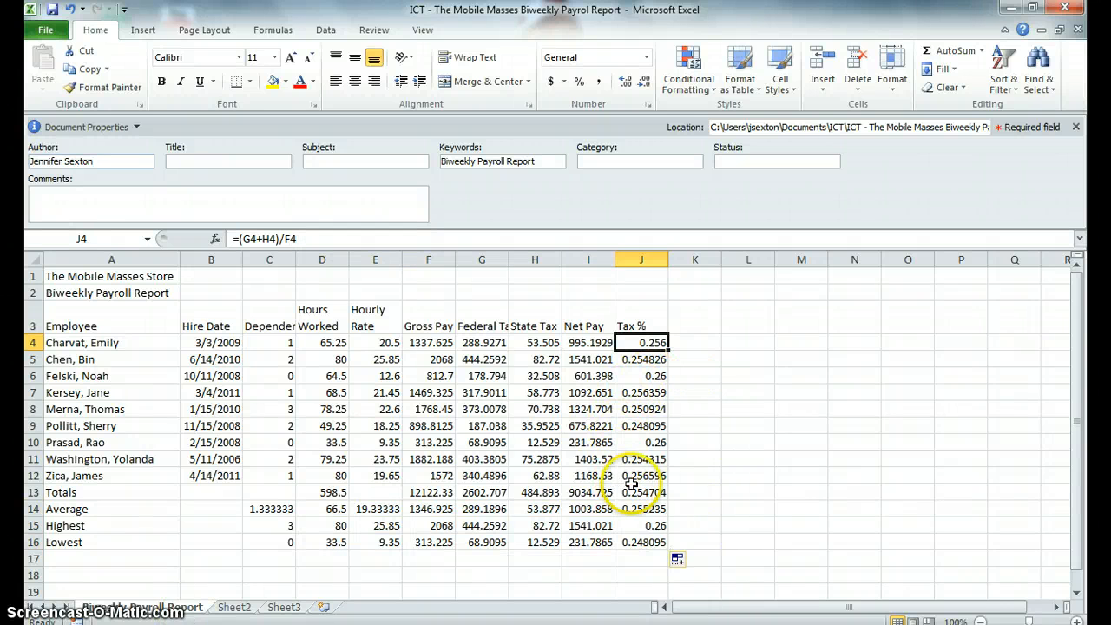
{"action": "double_click", "coordinate": [640, 343]}
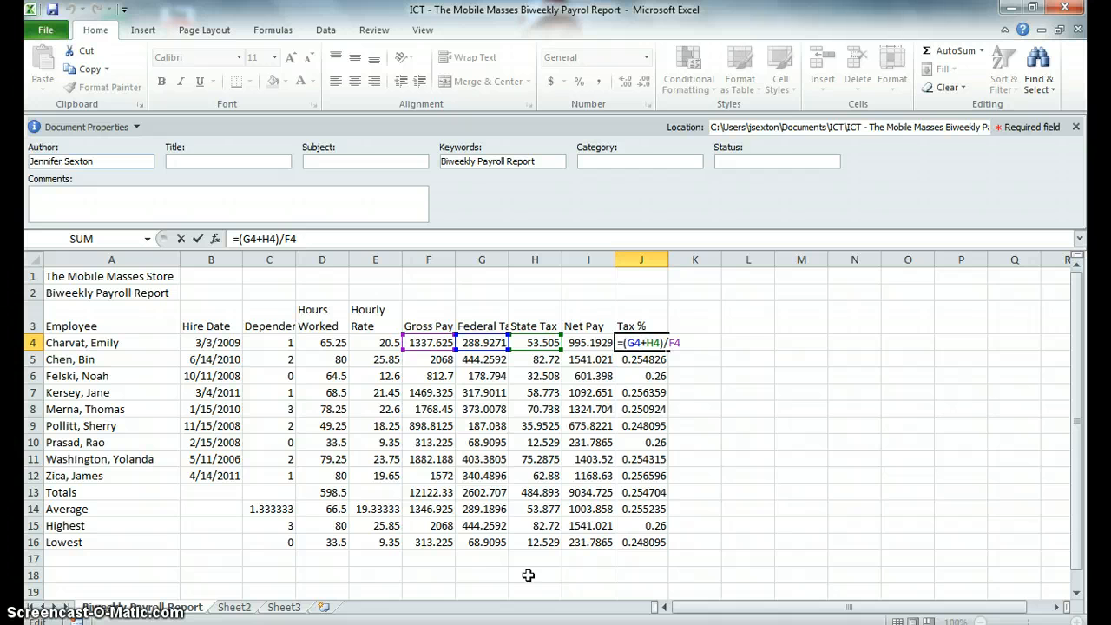
{"action": "left_click", "coordinate": [375, 558]}
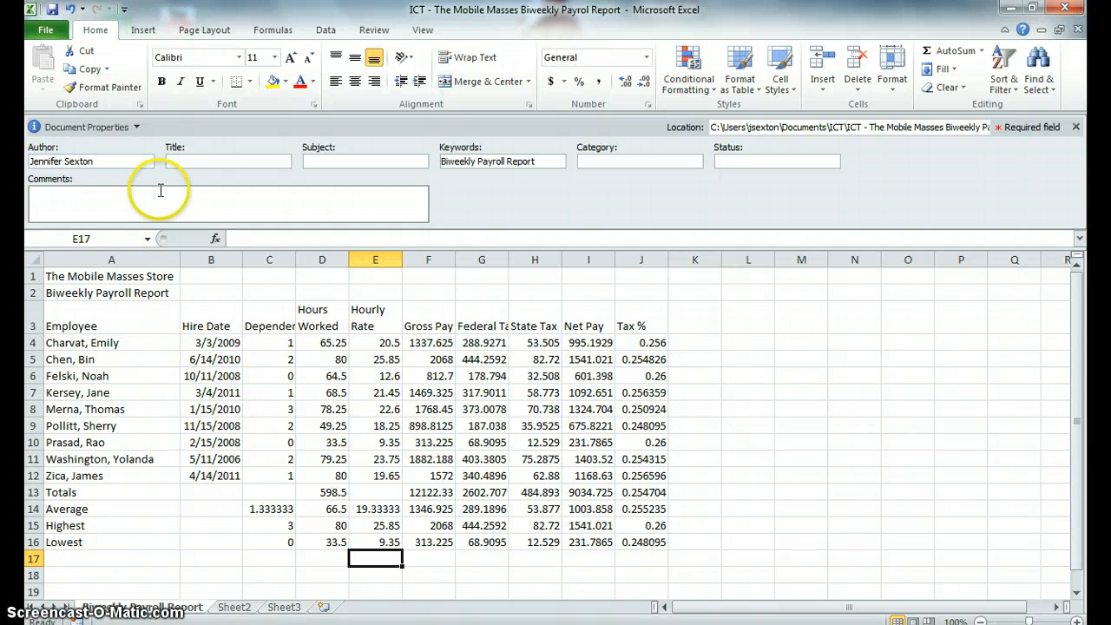
Step: Apply a different document theme to the workbook from the Themes gallery
{"action": "left_click", "coordinate": [211, 33]}
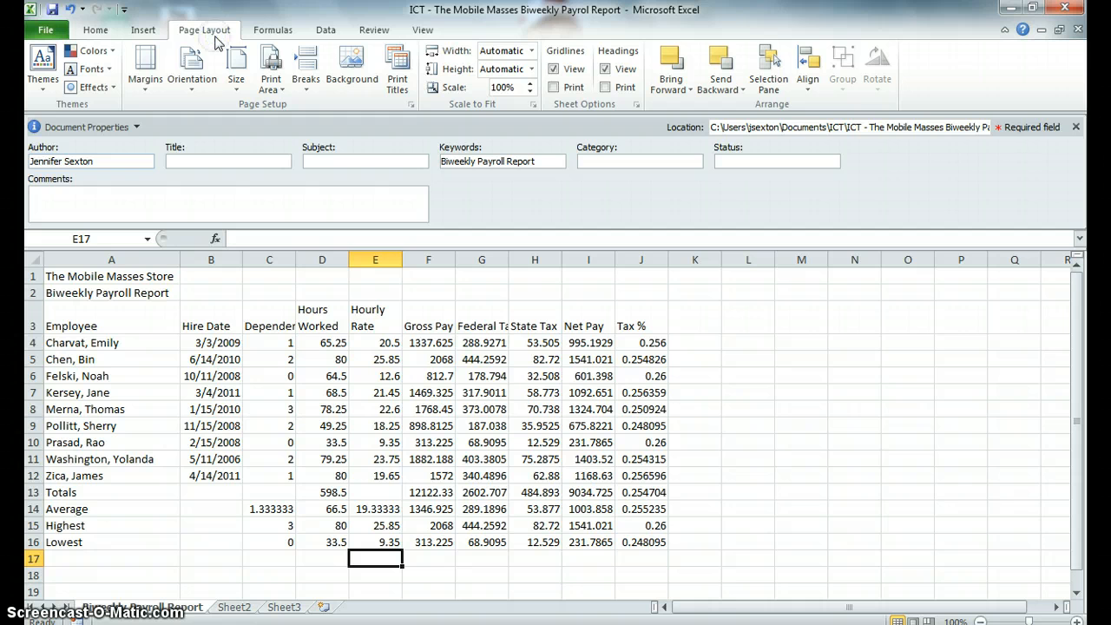
{"action": "left_click", "coordinate": [45, 80]}
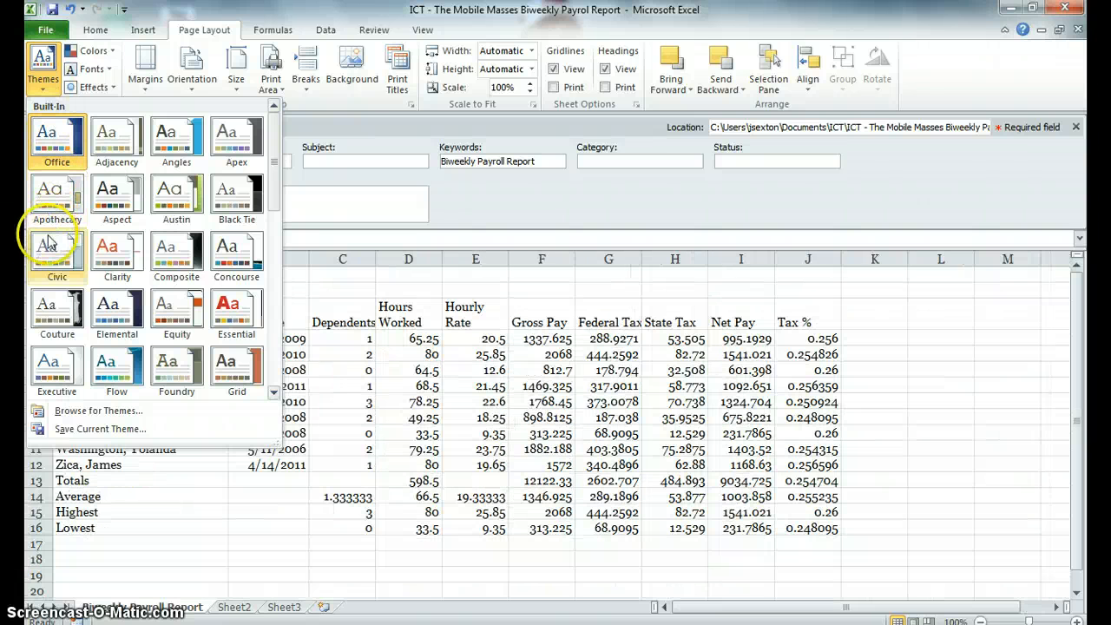
{"action": "left_click", "coordinate": [273, 393]}
{"action": "left_click", "coordinate": [273, 393]}
{"action": "left_click", "coordinate": [273, 393]}
{"action": "left_click", "coordinate": [273, 392]}
{"action": "left_click", "coordinate": [274, 393]}
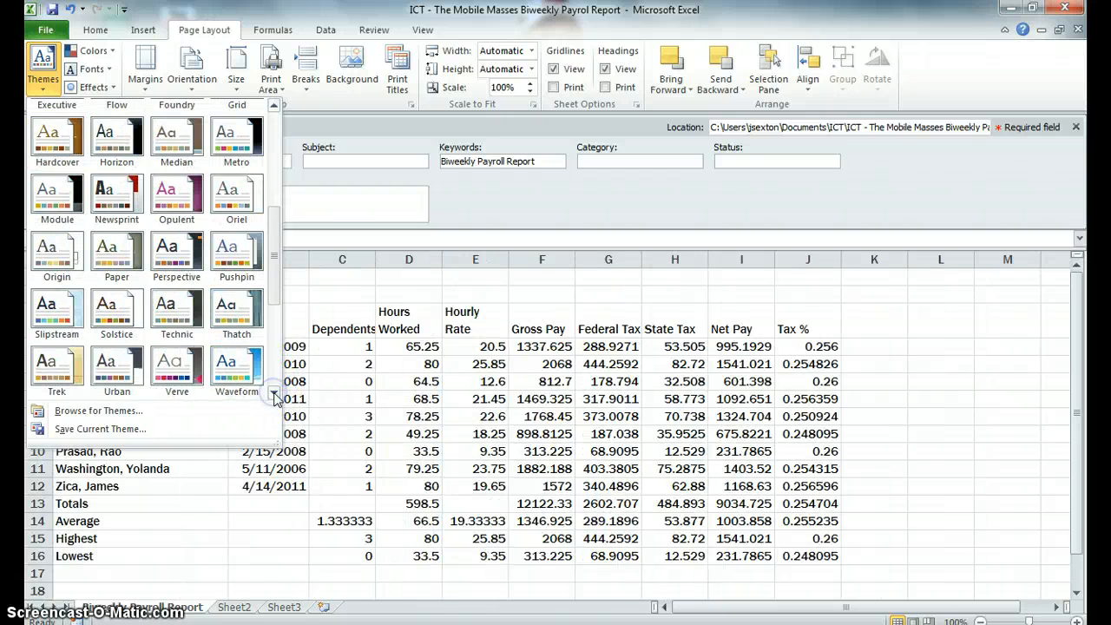
{"action": "left_click", "coordinate": [274, 392]}
{"action": "left_click", "coordinate": [76, 314]}
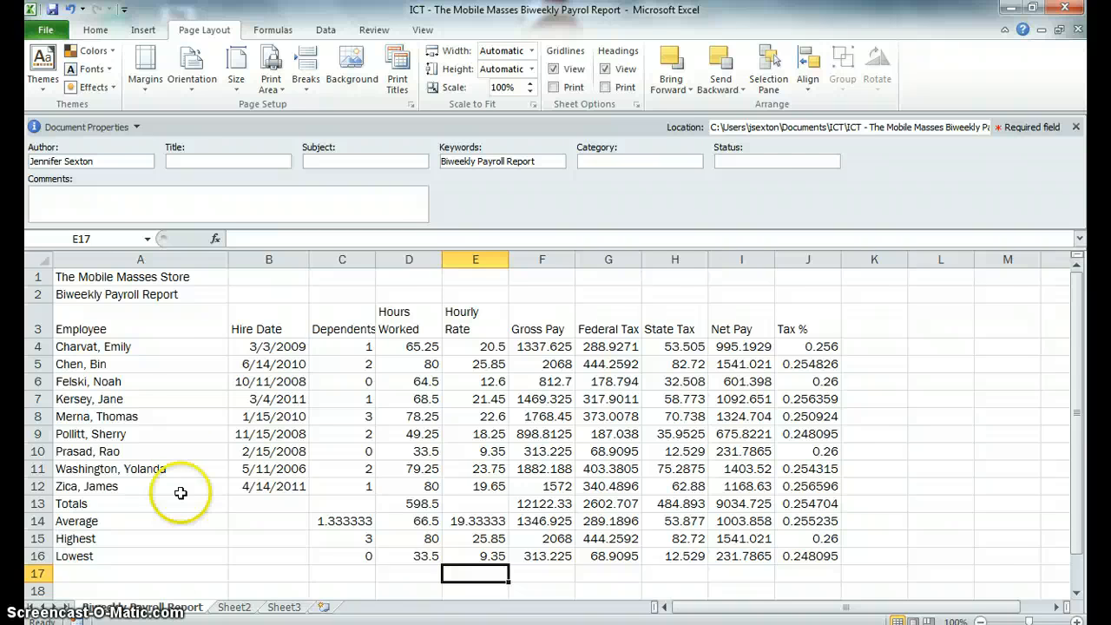
Step: Merge and center the two worksheet titles in rows 1 and 2 across columns A through J
{"action": "left_click_drag", "start_coordinate": [139, 277], "coordinate": [796, 280]}
{"action": "left_click", "coordinate": [426, 135]}
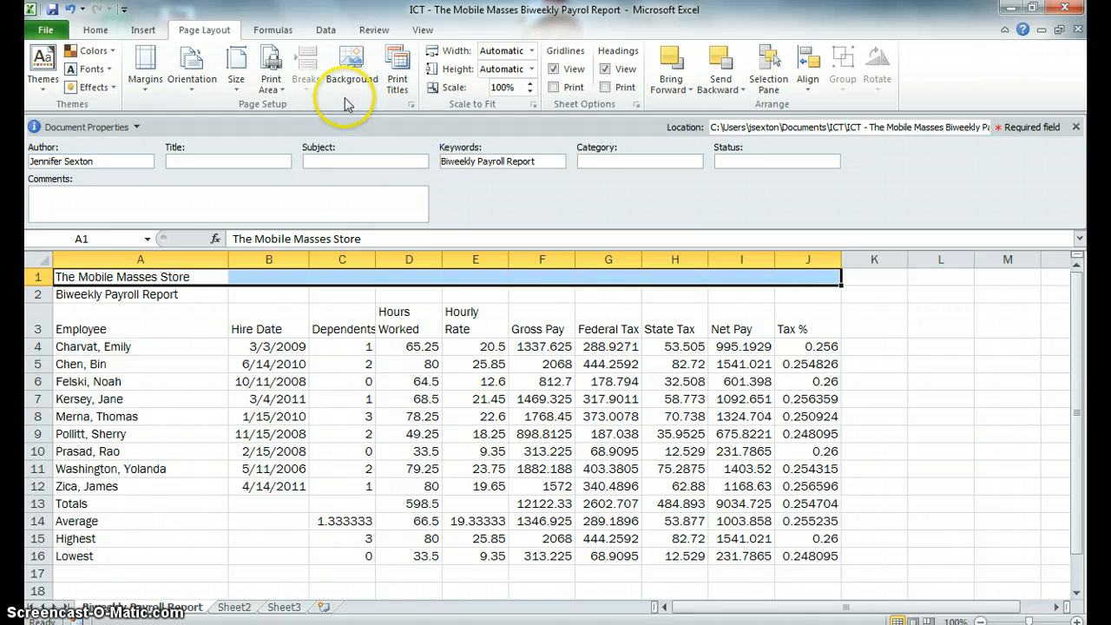
{"action": "left_click", "coordinate": [96, 30]}
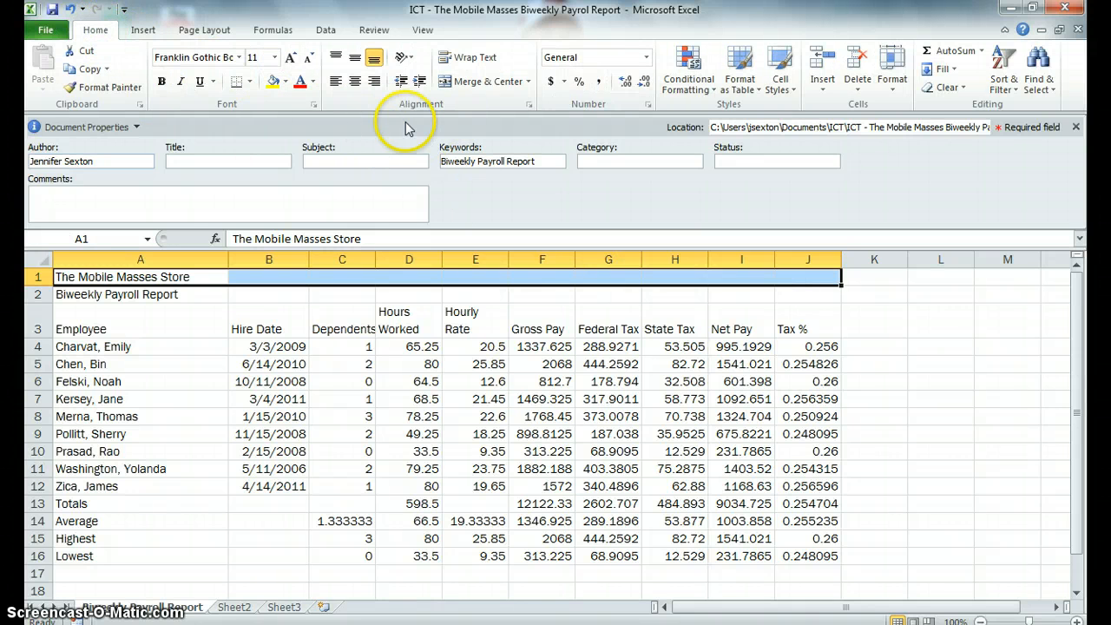
{"action": "left_click", "coordinate": [482, 81]}
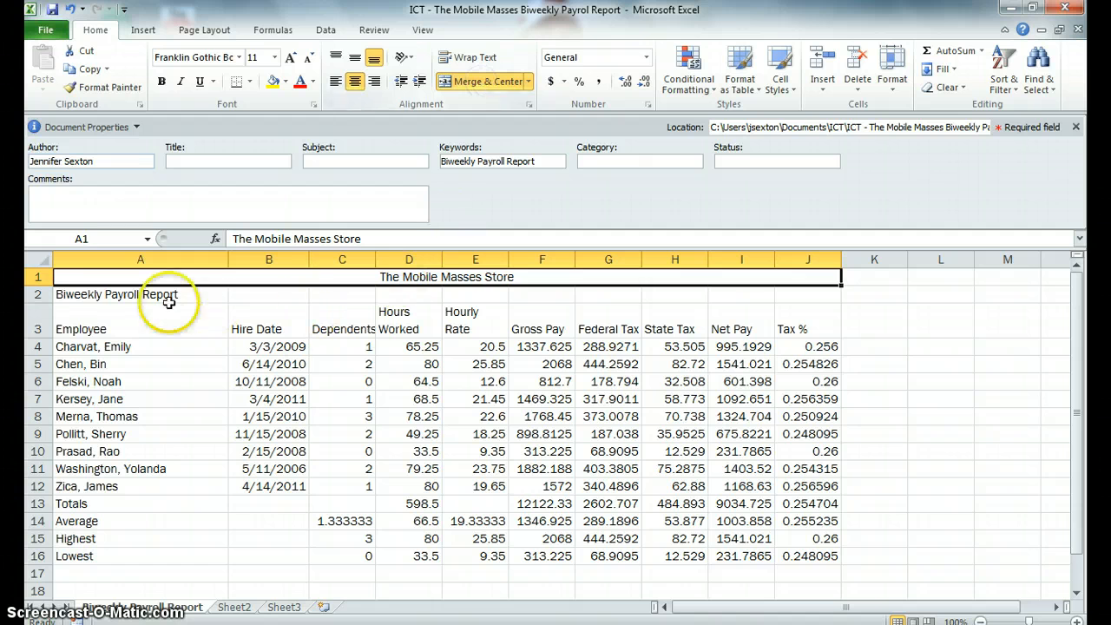
{"action": "left_click", "coordinate": [97, 295]}
{"action": "left_click_drag", "start_coordinate": [226, 295], "coordinate": [787, 299]}
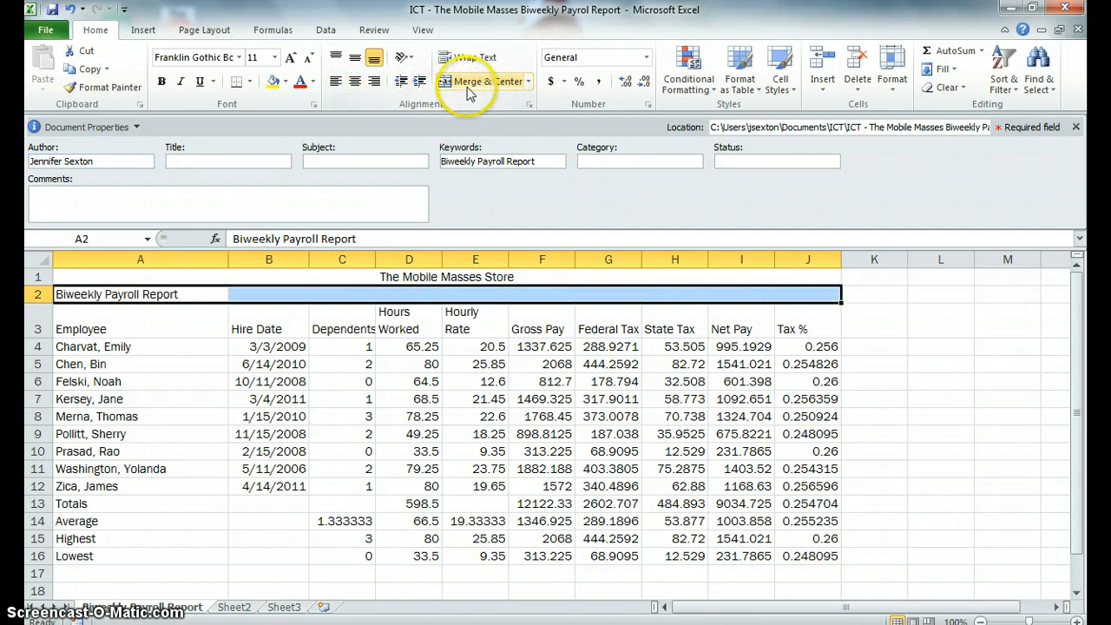
{"action": "left_click", "coordinate": [482, 81]}
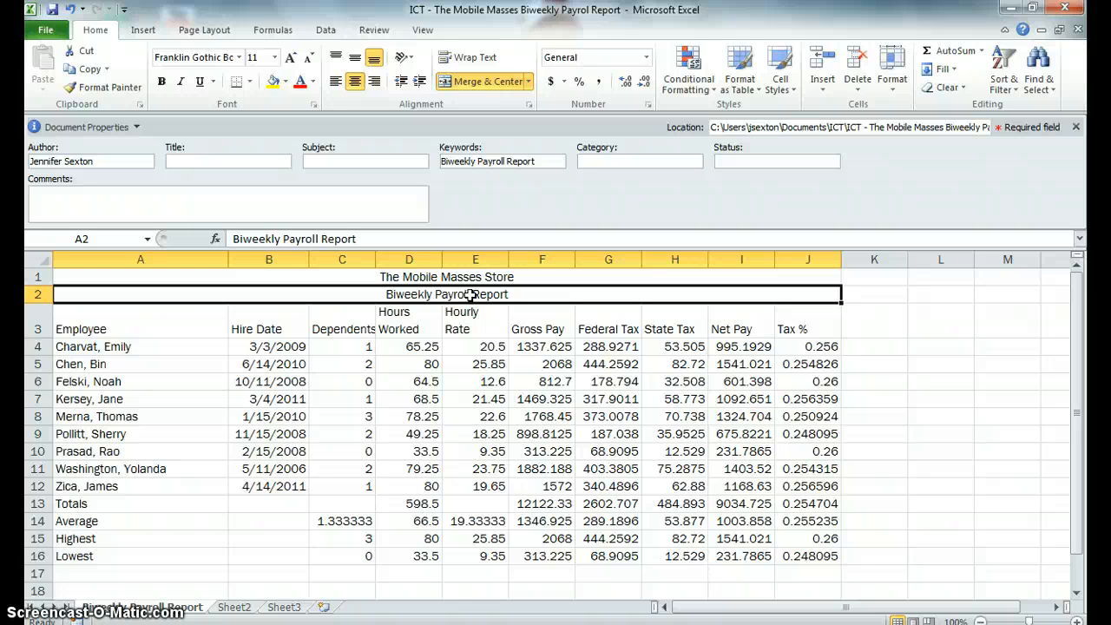
Step: Fill the merged title cells in rows 1 and 2 with a light orange theme color
{"action": "left_click", "coordinate": [320, 274]}
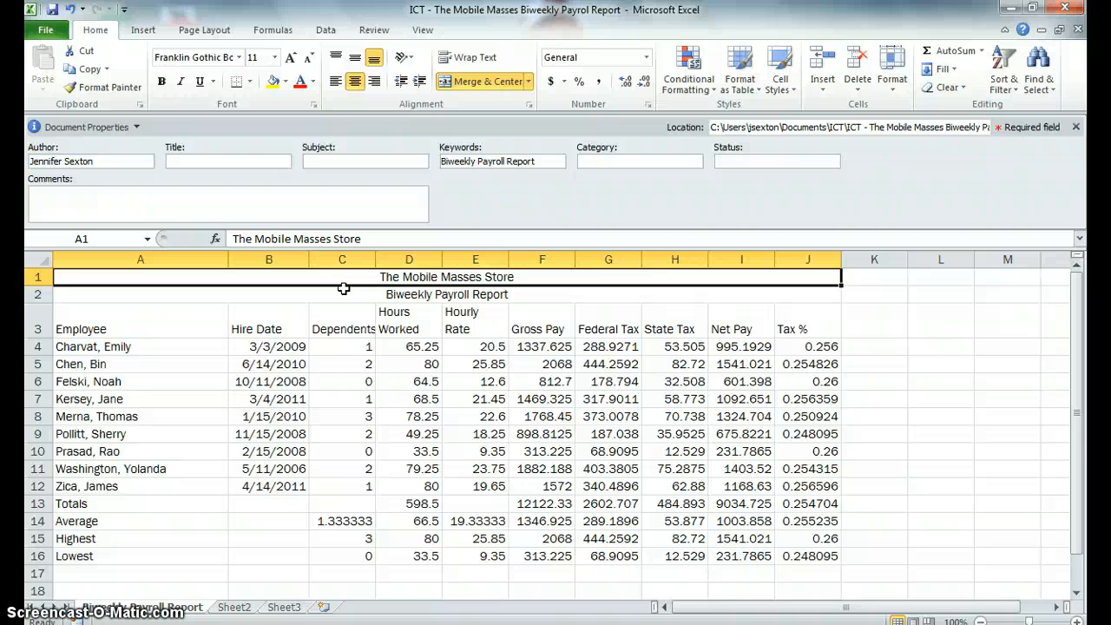
{"action": "left_click", "coordinate": [284, 81]}
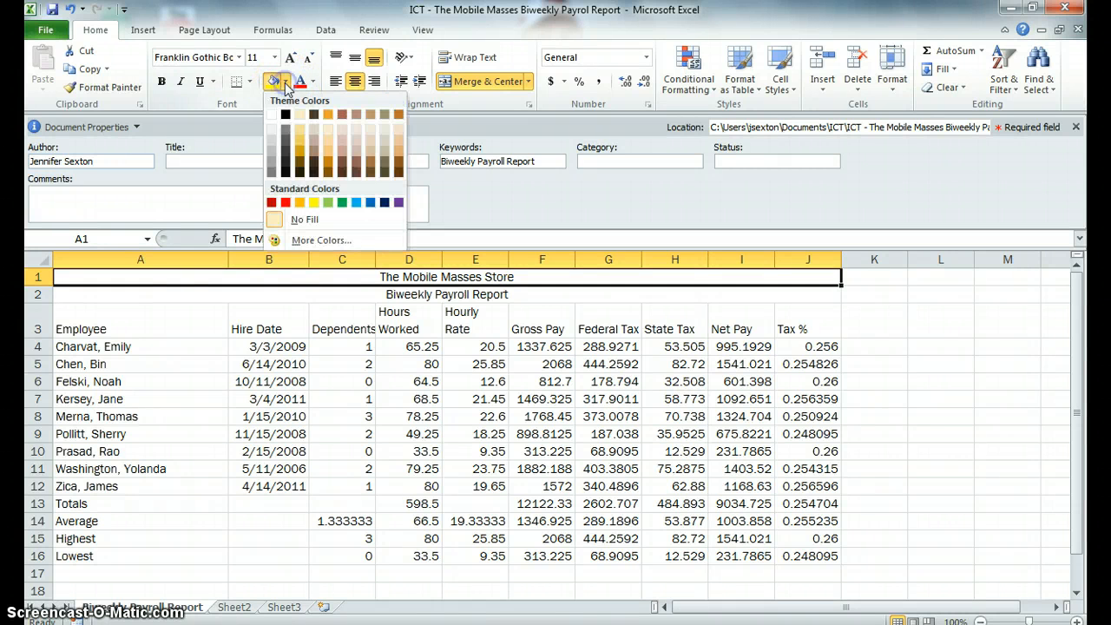
{"action": "left_click", "coordinate": [328, 157]}
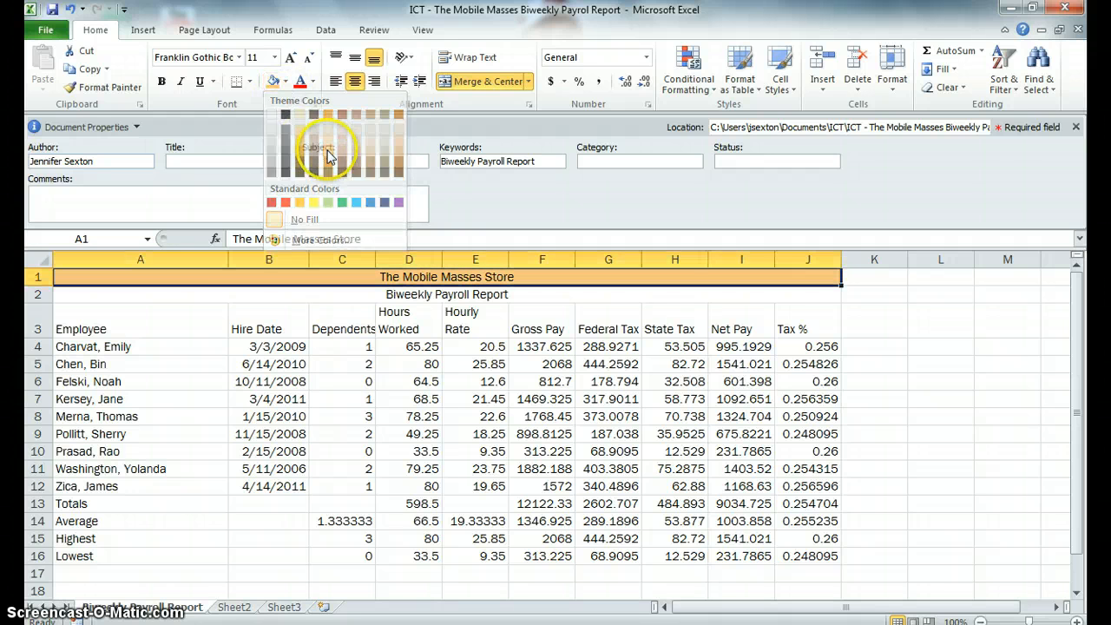
{"action": "left_click", "coordinate": [124, 294]}
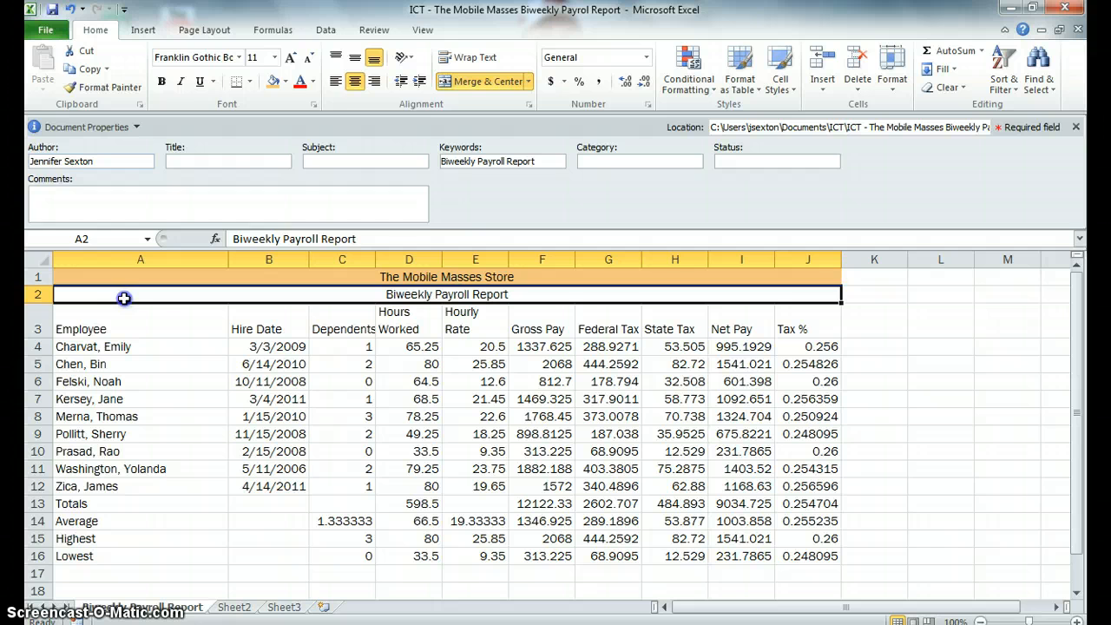
{"action": "left_click", "coordinate": [272, 80]}
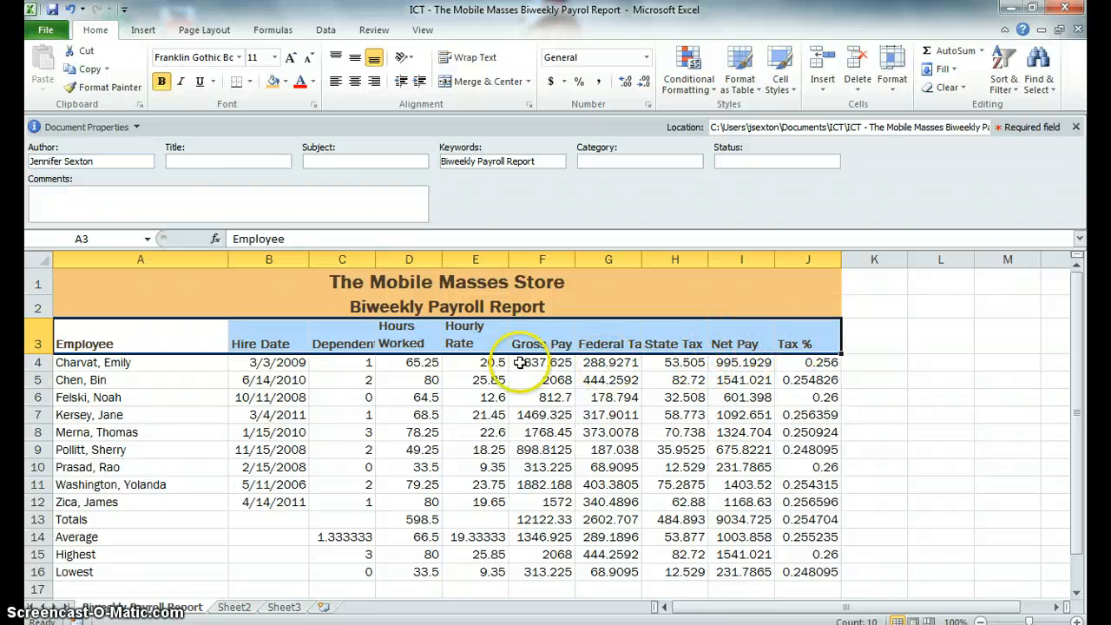
Step: Format the hire dates in B4:B12 with the 03/14/01 date format
{"action": "left_click", "coordinate": [291, 365]}
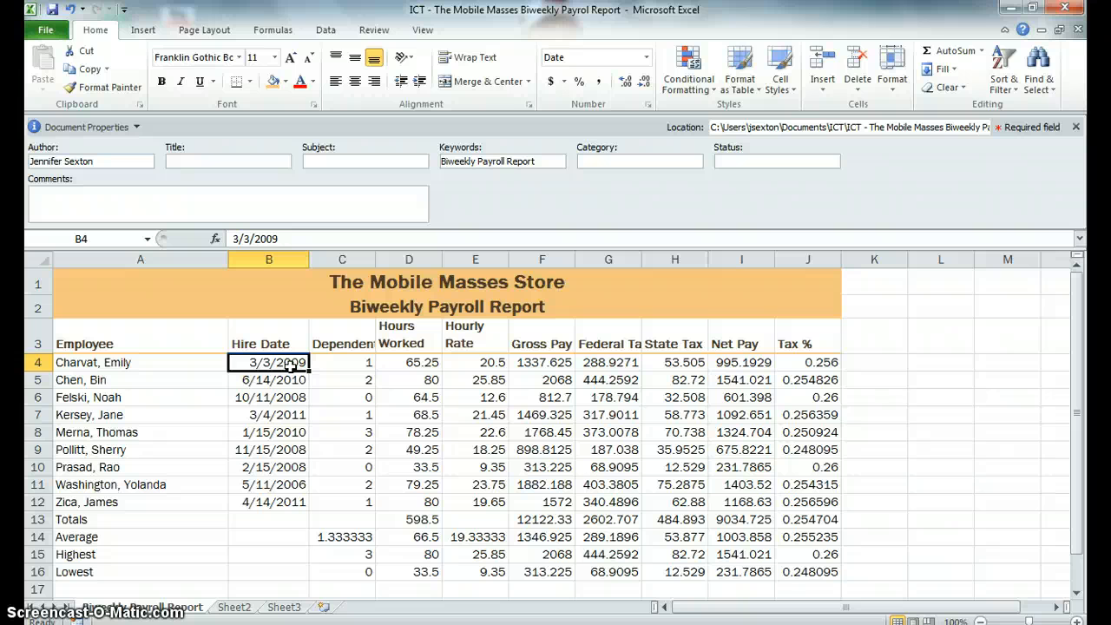
{"action": "left_click_drag", "start_coordinate": [291, 364], "coordinate": [286, 499]}
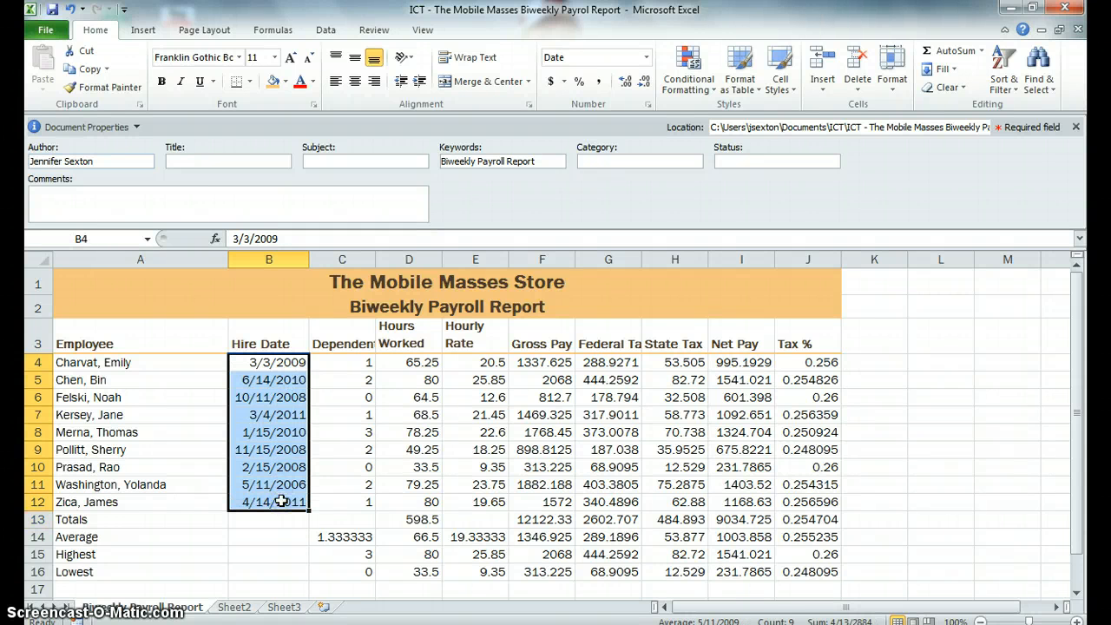
{"action": "left_click", "coordinate": [647, 57]}
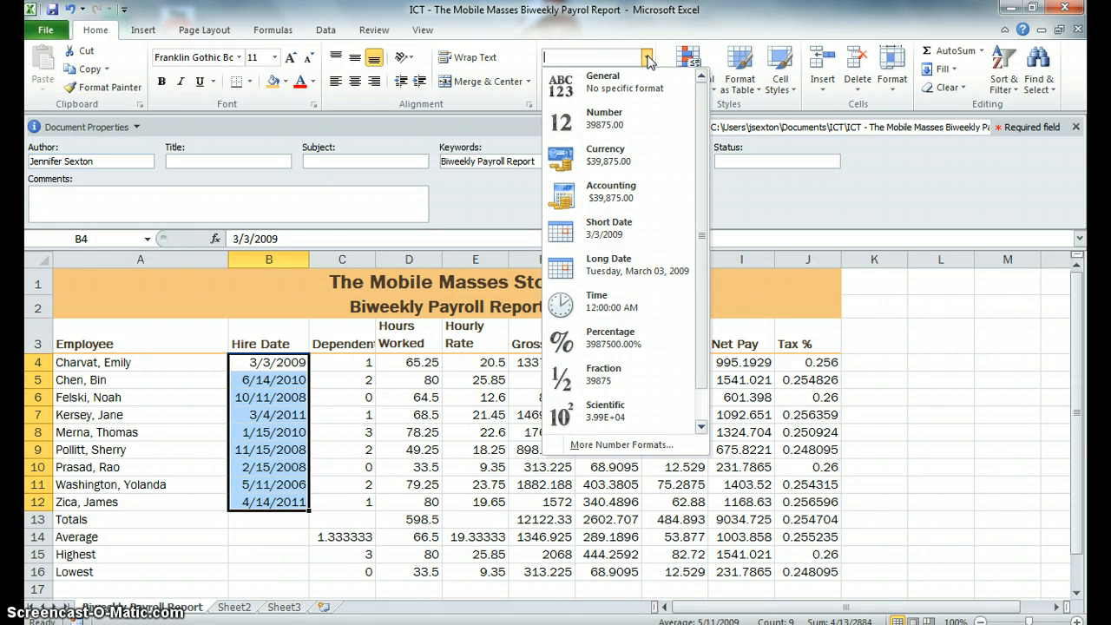
{"action": "left_click", "coordinate": [611, 233]}
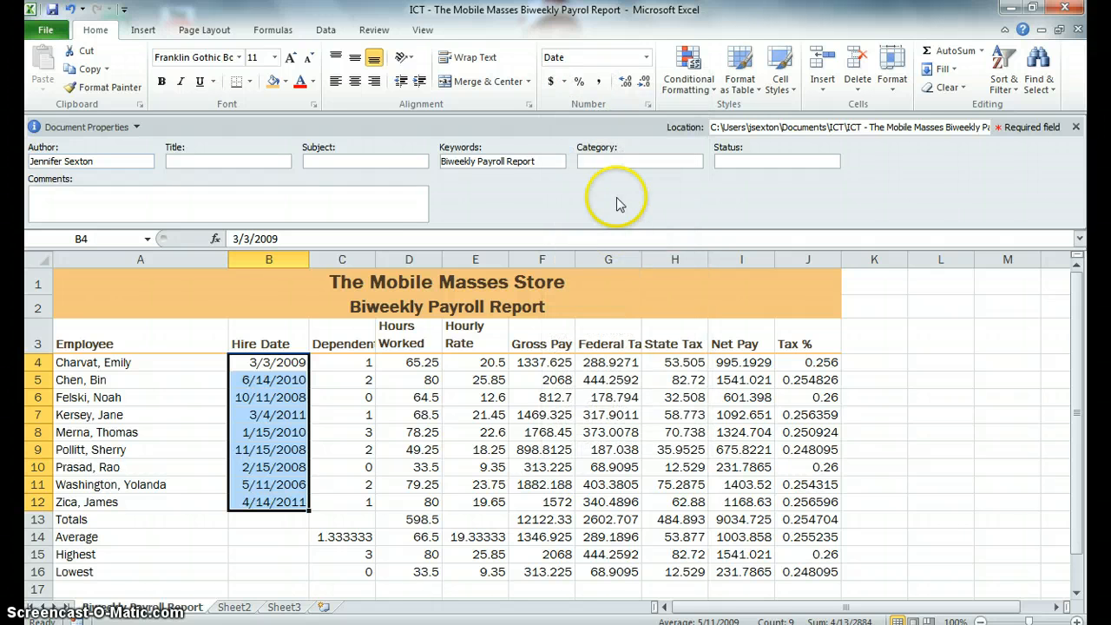
{"action": "left_click", "coordinate": [648, 105]}
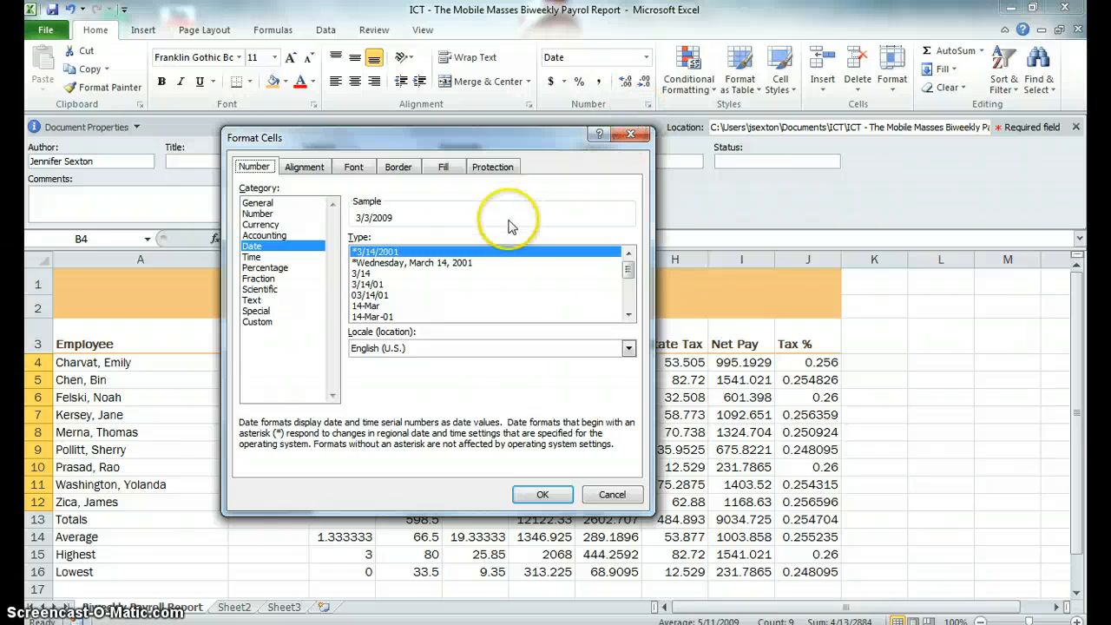
{"action": "left_click", "coordinate": [379, 285]}
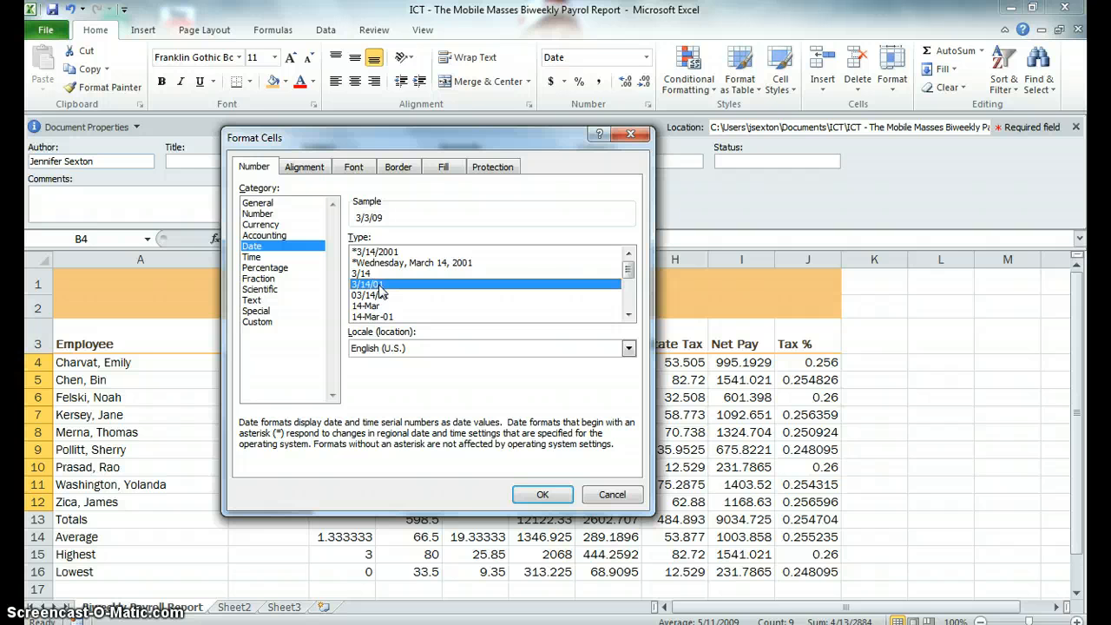
{"action": "left_click", "coordinate": [382, 295]}
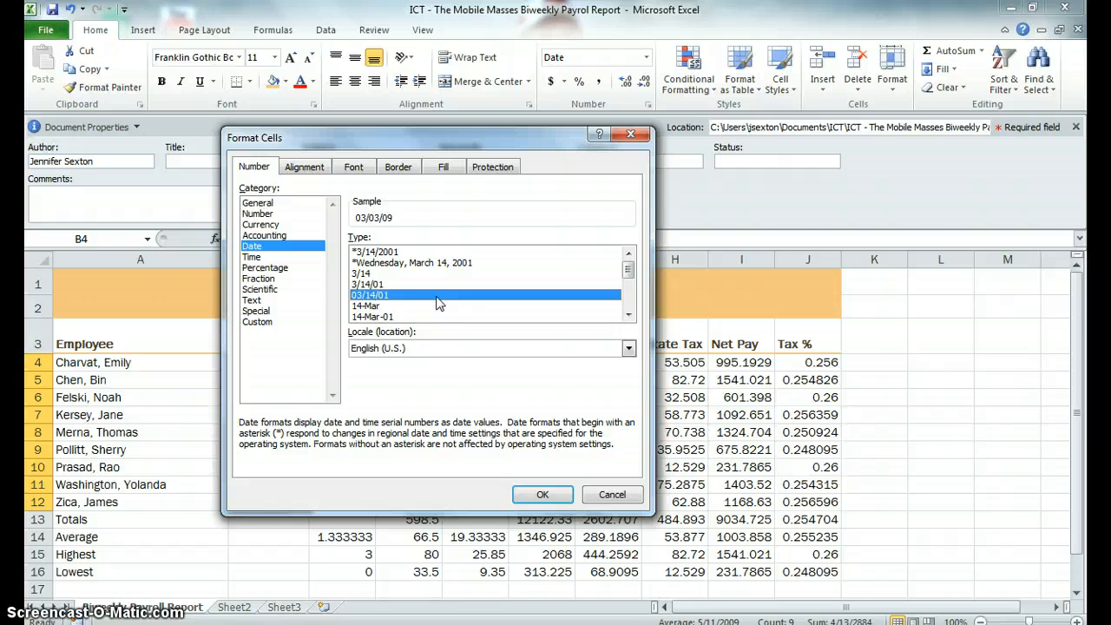
{"action": "left_click", "coordinate": [542, 493]}
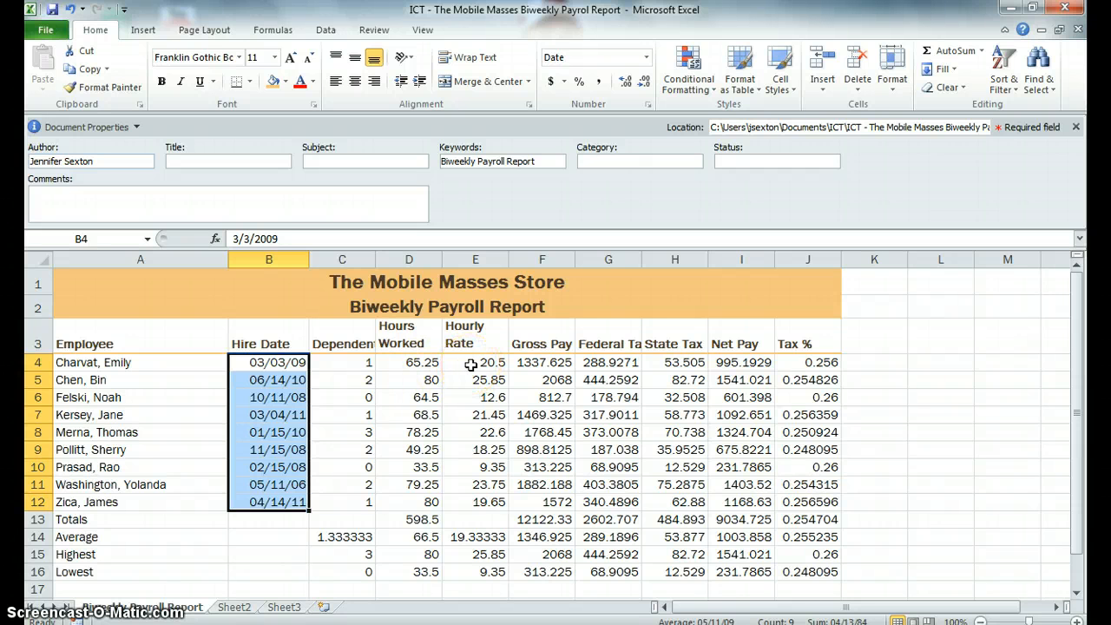
Step: Apply the Currency number format to the first employee's pay and tax amounts in F4:I4
{"action": "left_click", "coordinate": [572, 363]}
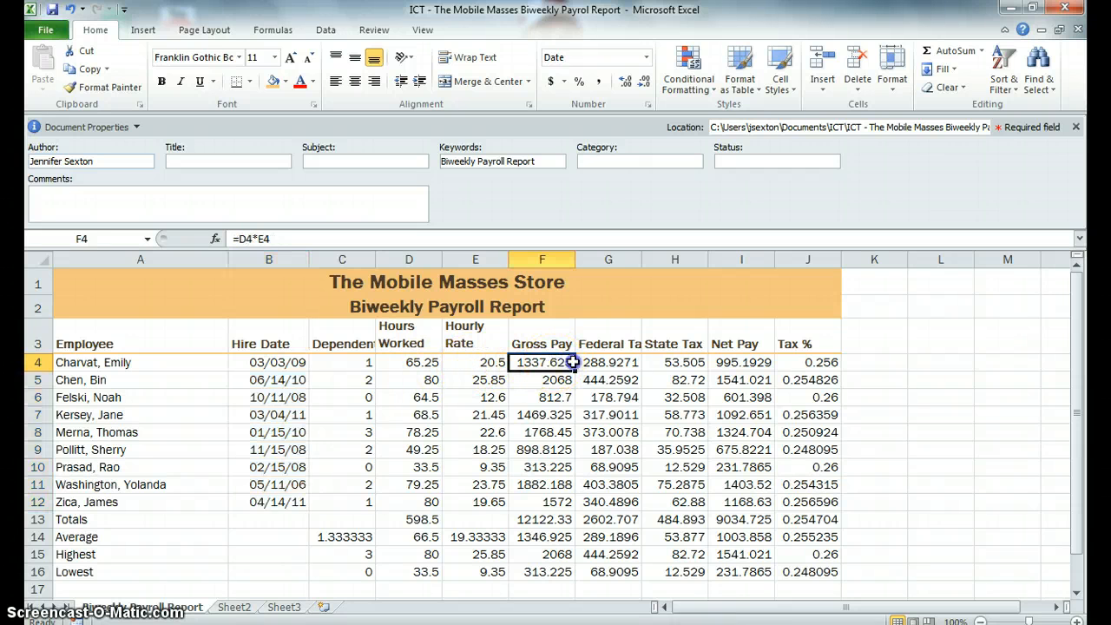
{"action": "left_click_drag", "start_coordinate": [572, 363], "coordinate": [753, 362]}
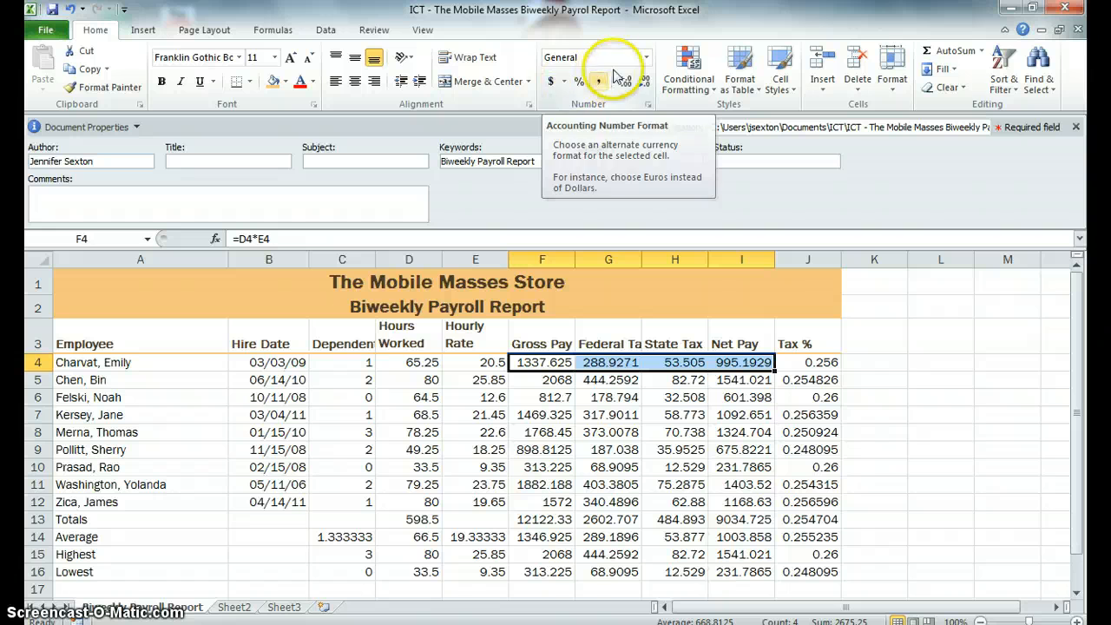
{"action": "left_click", "coordinate": [646, 57]}
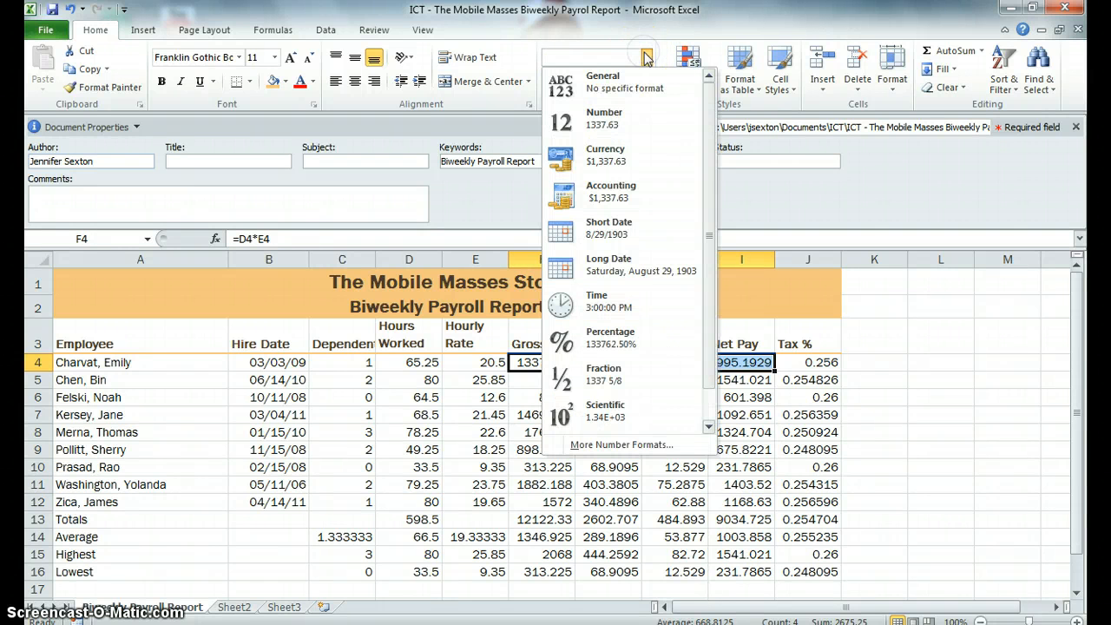
{"action": "left_click", "coordinate": [607, 163]}
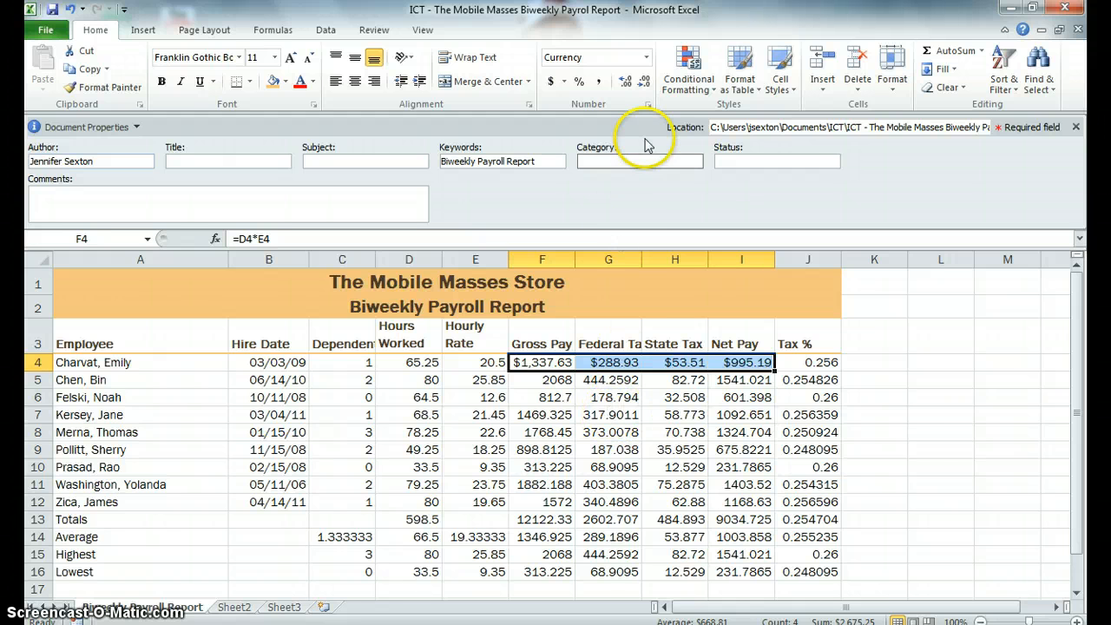
{"action": "left_click", "coordinate": [646, 104]}
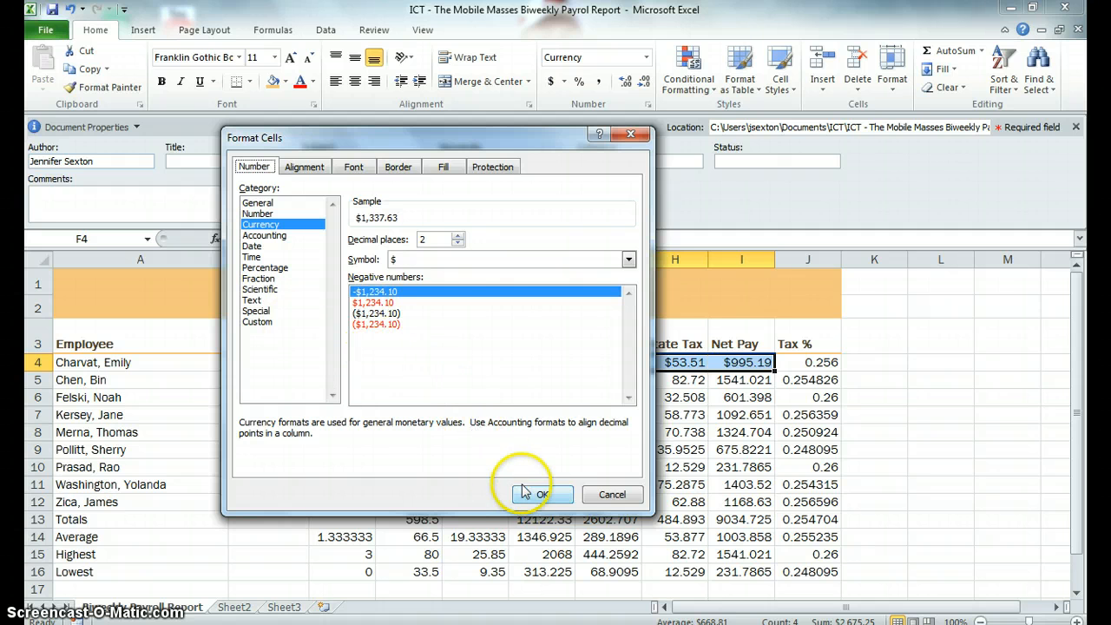
{"action": "left_click", "coordinate": [610, 495]}
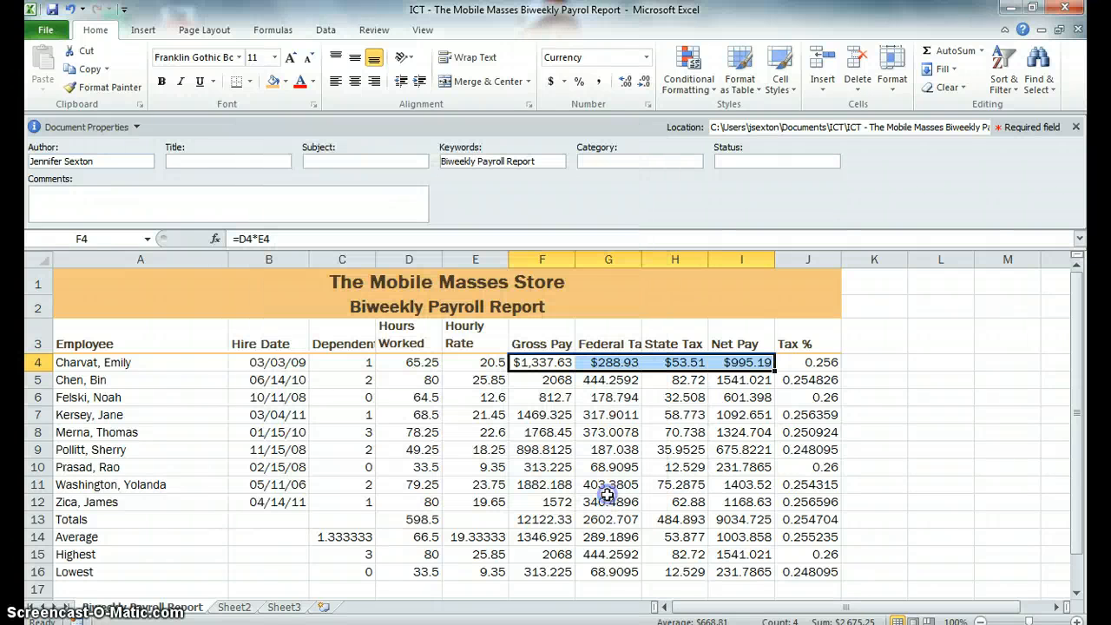
Step: Apply Comma style to the remaining employees' pay and tax amounts in F5:I12
{"action": "left_click_drag", "start_coordinate": [556, 382], "coordinate": [735, 508]}
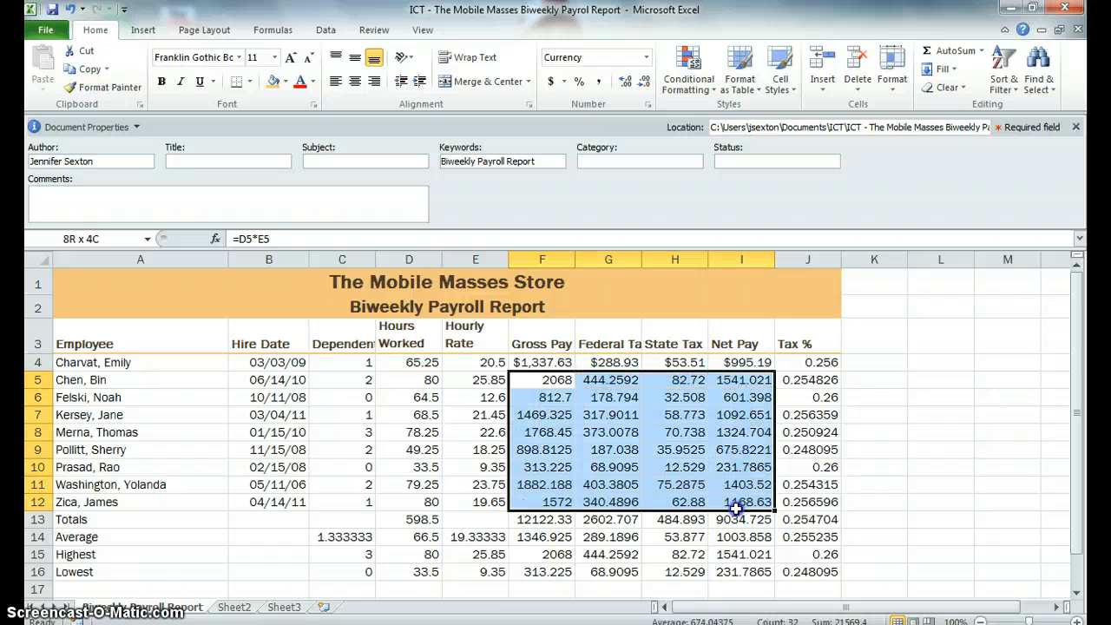
{"action": "mouse_move", "coordinate": [736, 508]}
{"action": "left_mouse_down"}
{"action": "mouse_move", "coordinate": [740, 554]}
{"action": "mouse_move", "coordinate": [736, 471]}
{"action": "mouse_move", "coordinate": [737, 503]}
{"action": "left_mouse_up"}
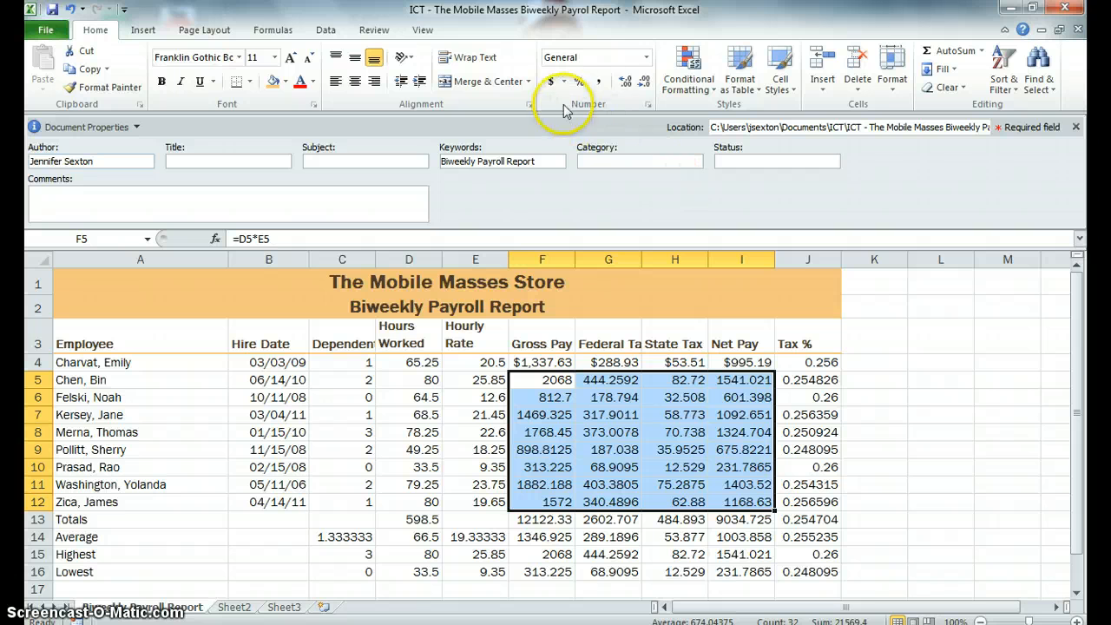
{"action": "left_click", "coordinate": [599, 84]}
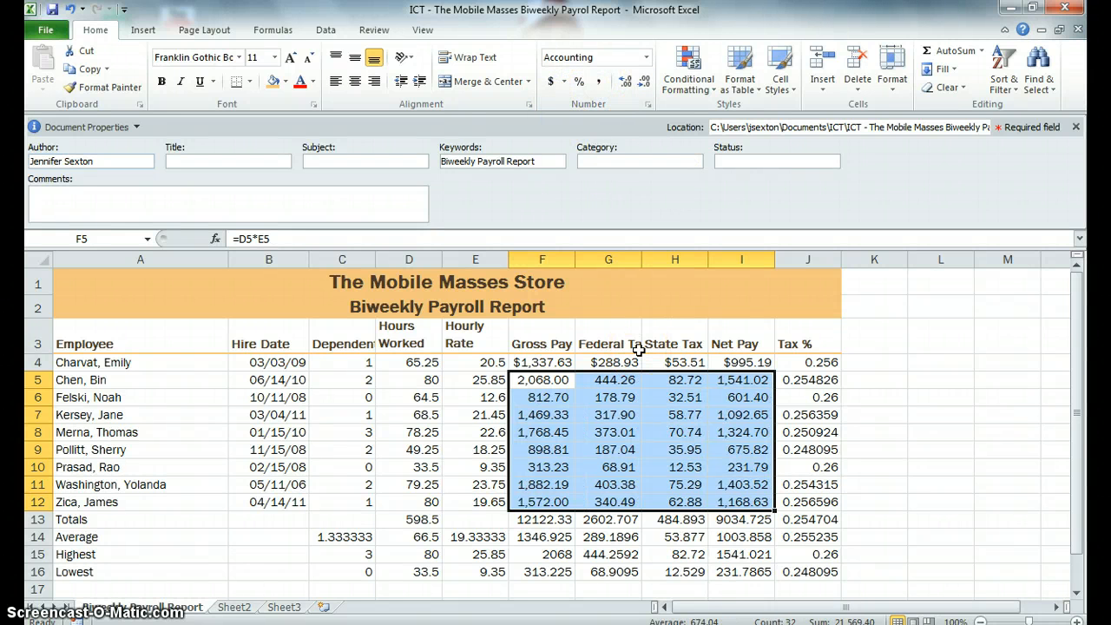
{"action": "left_click", "coordinate": [495, 363]}
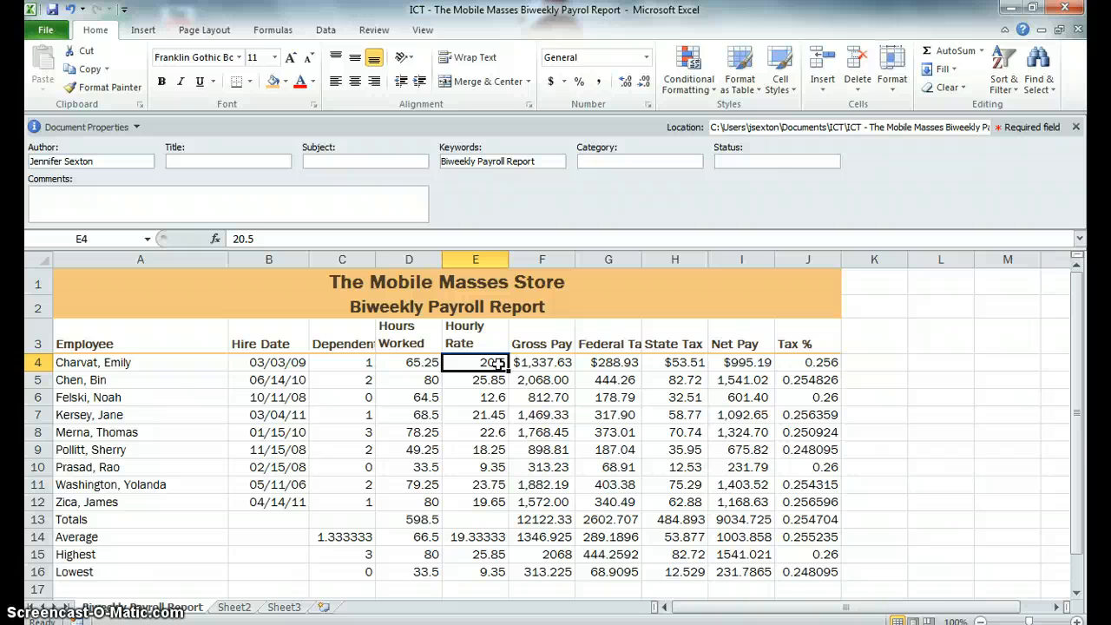
Step: Format the Tax % values in J4:J16 as percentages with two decimal places
{"action": "left_click_drag", "start_coordinate": [802, 363], "coordinate": [807, 569]}
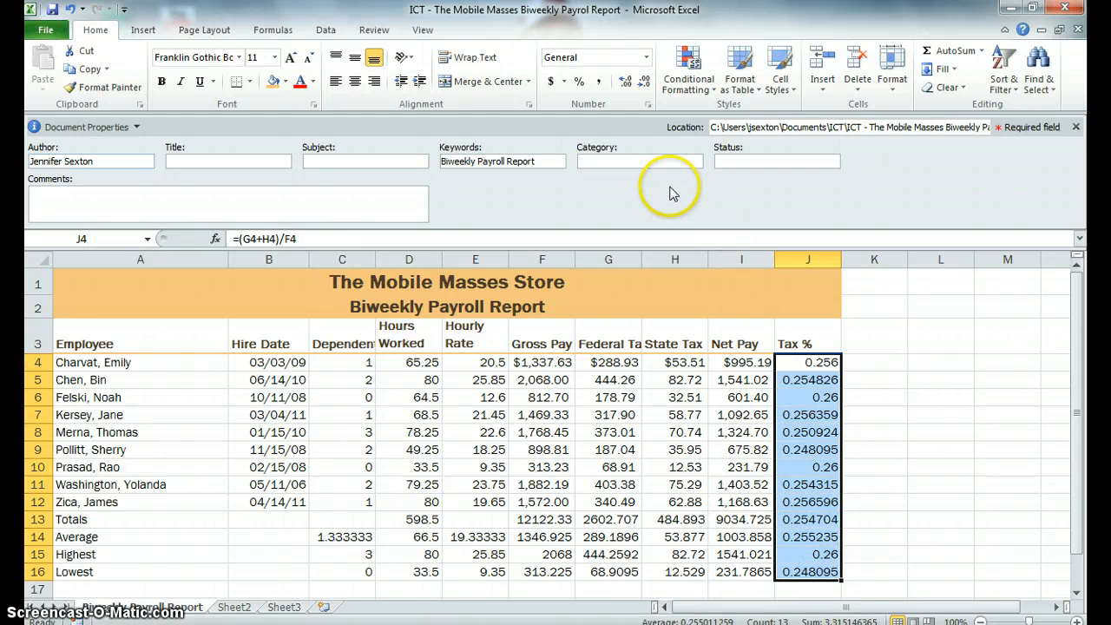
{"action": "left_click", "coordinate": [579, 82]}
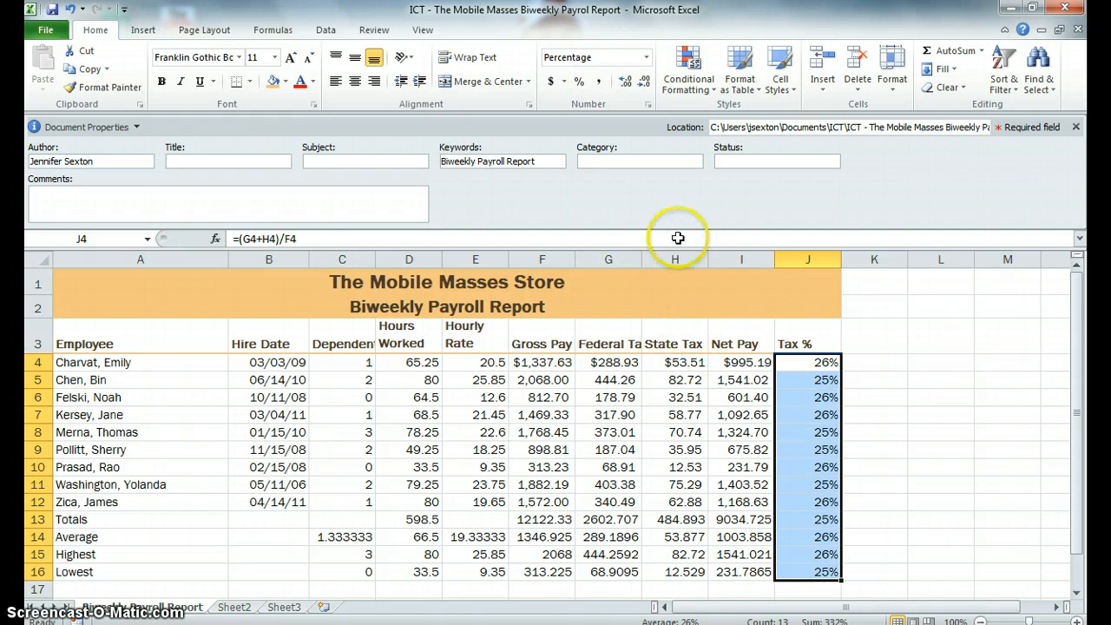
{"action": "left_click", "coordinate": [629, 86]}
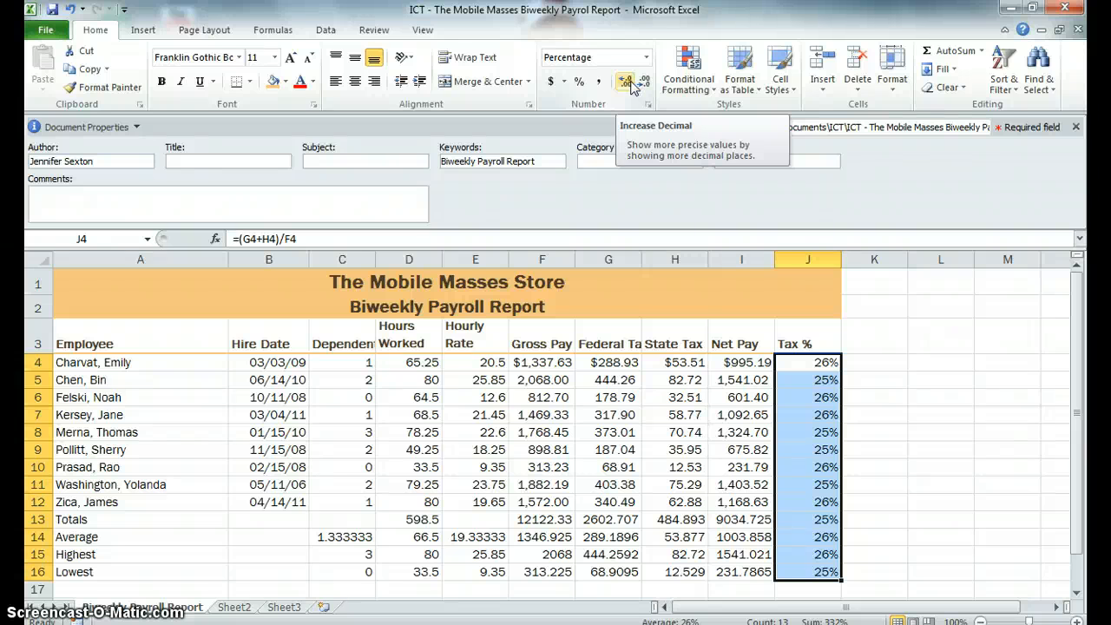
{"action": "left_click", "coordinate": [632, 82]}
{"action": "left_click", "coordinate": [633, 82]}
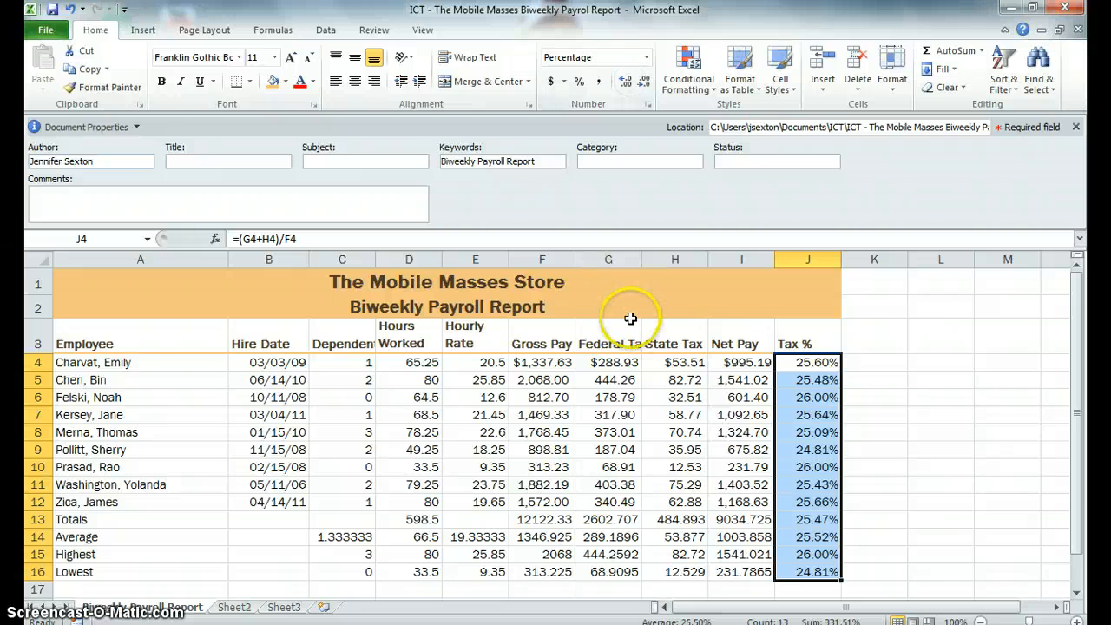
Step: Create a new conditional formatting rule for hours worked in D4:D12 for cell values greater than 70
{"action": "left_click", "coordinate": [738, 590]}
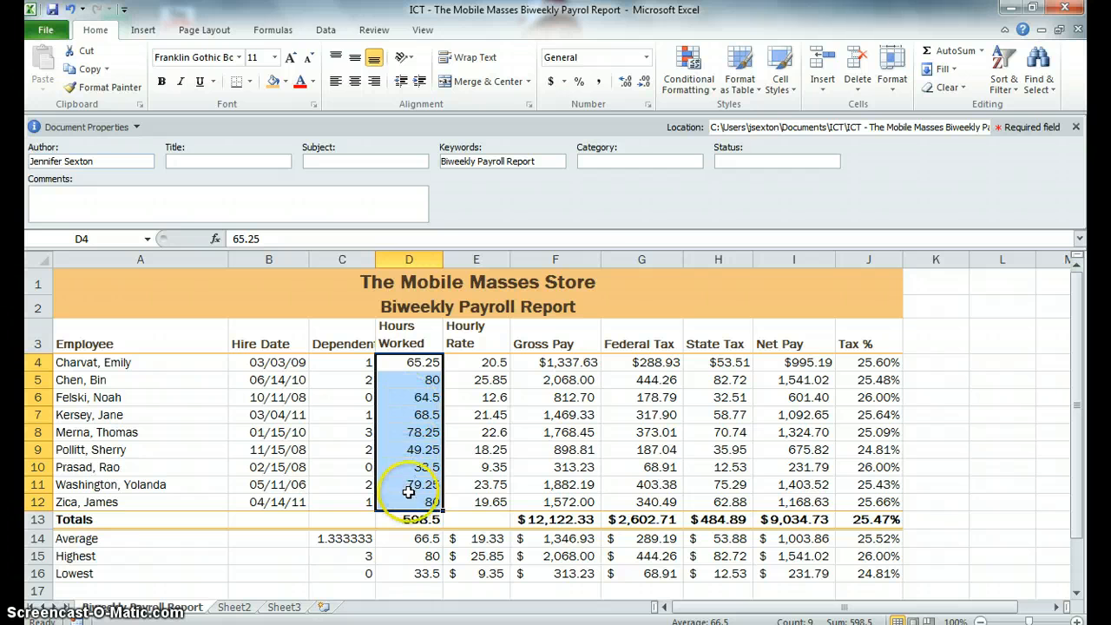
{"action": "left_click", "coordinate": [689, 82]}
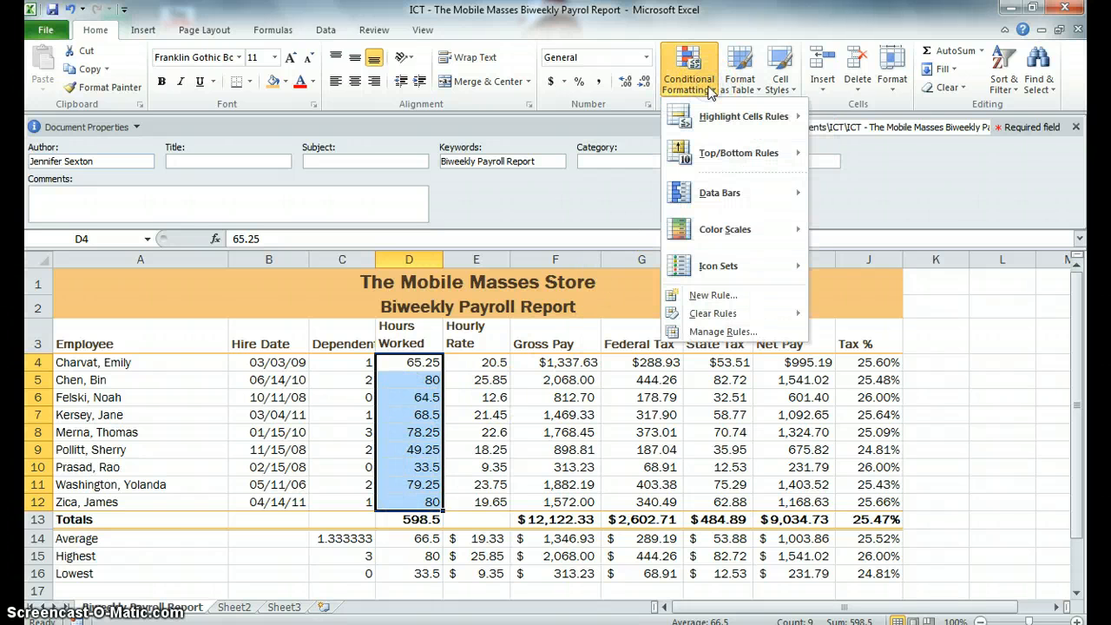
{"action": "left_click", "coordinate": [710, 297]}
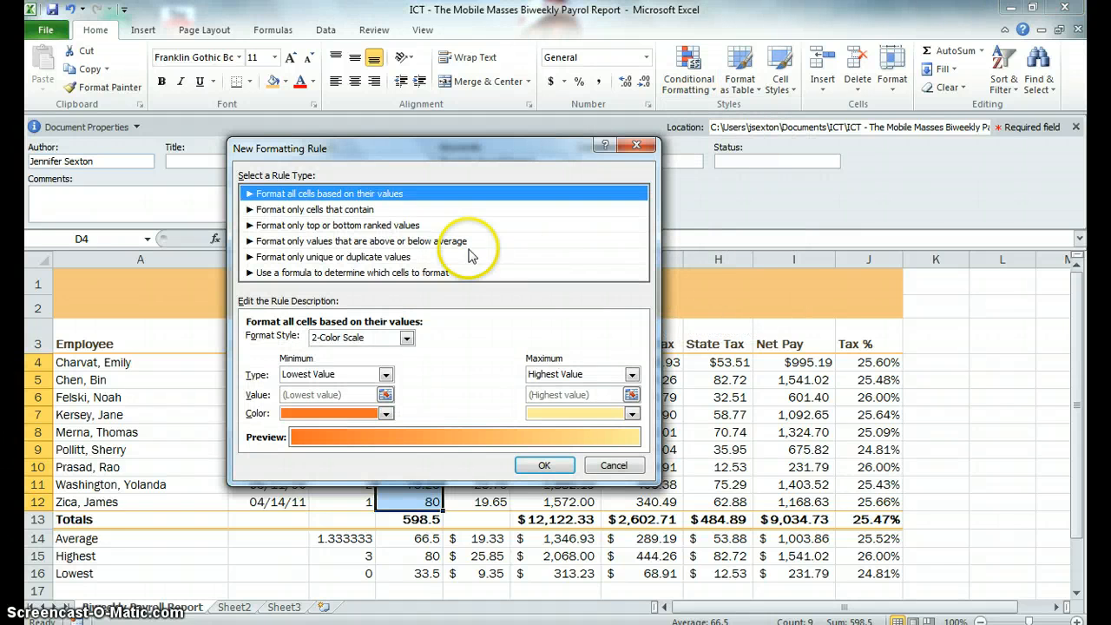
{"action": "left_click", "coordinate": [286, 212]}
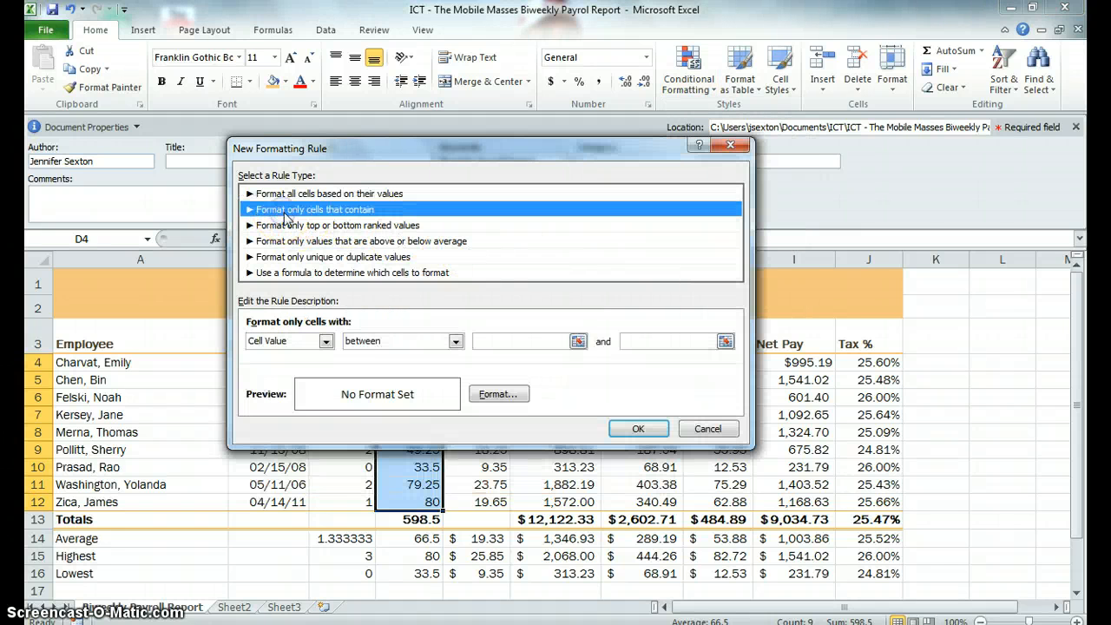
{"action": "left_click", "coordinate": [456, 341]}
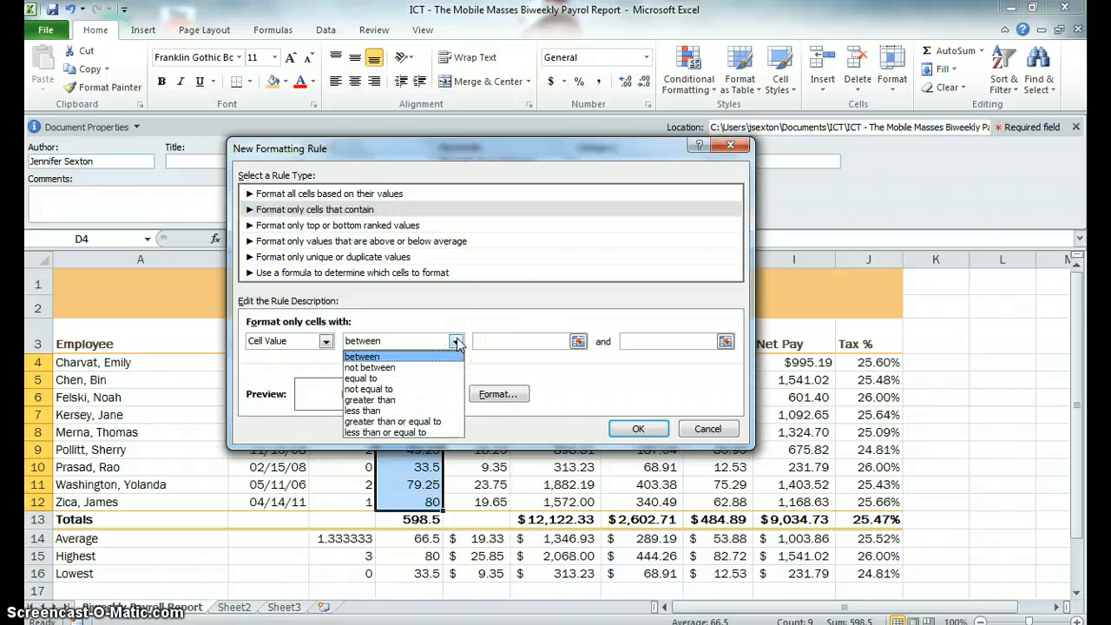
{"action": "left_click", "coordinate": [413, 399]}
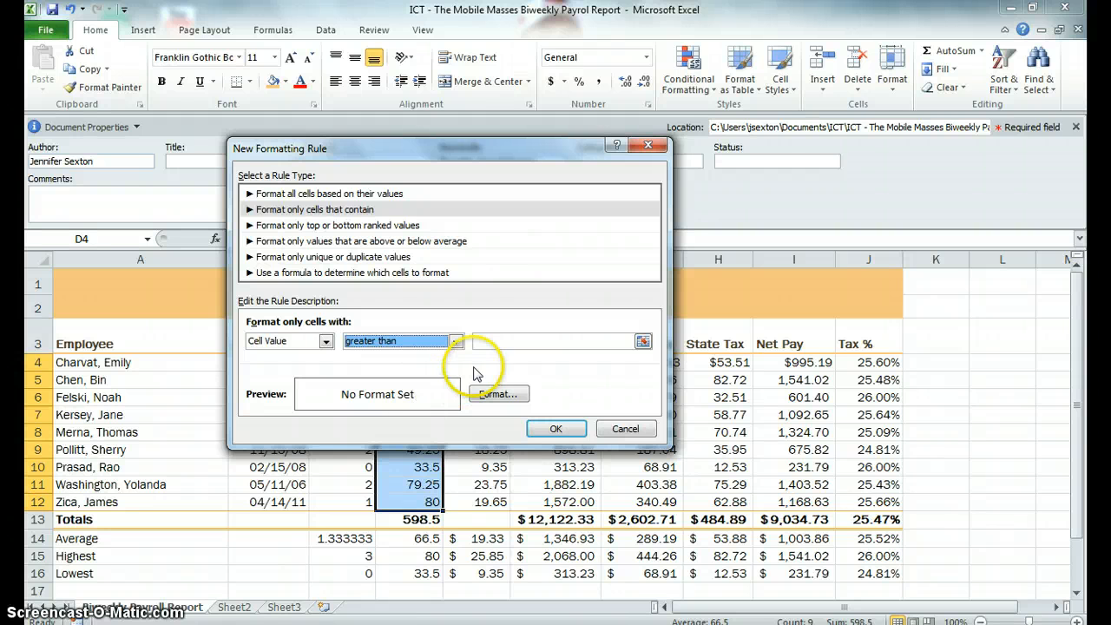
{"action": "left_click", "coordinate": [515, 337]}
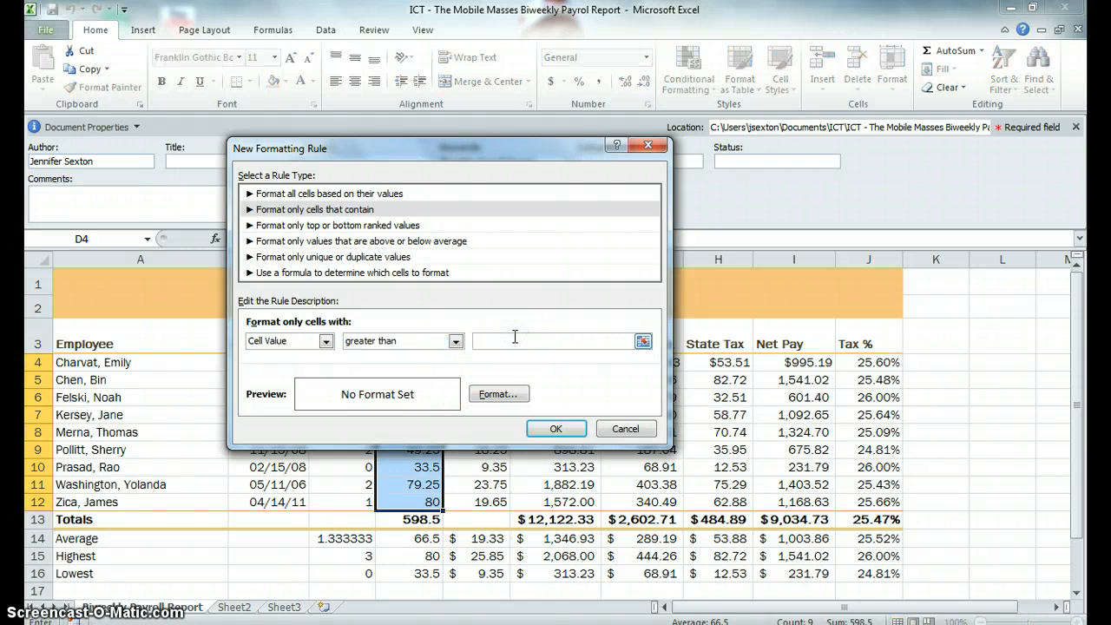
{"action": "type", "text": "70"}
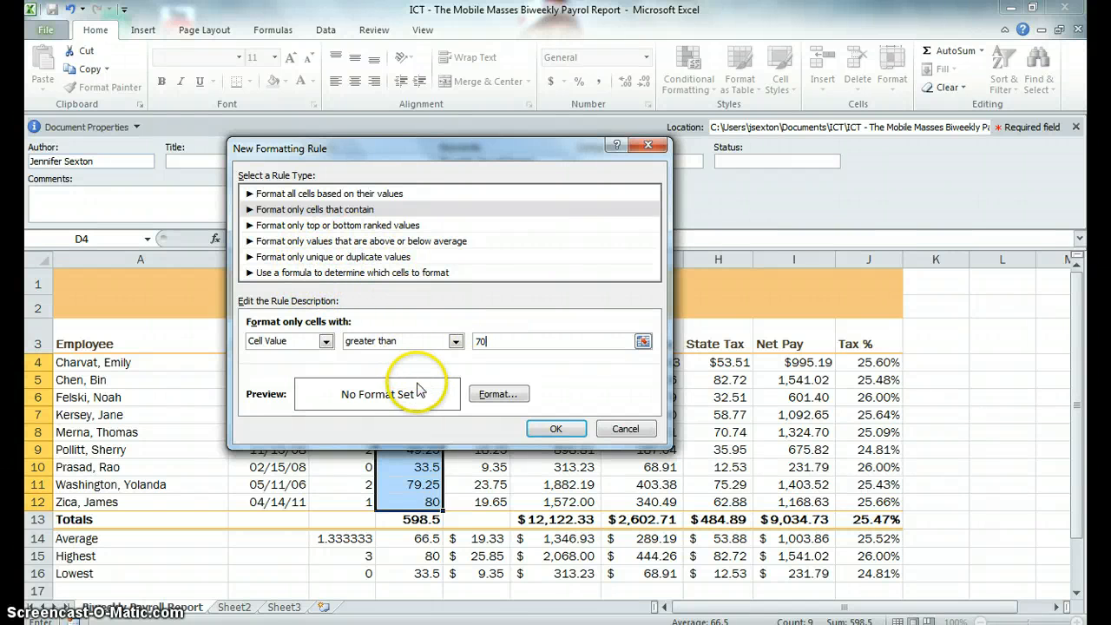
Step: Set the rule's format to a dark orange cell fill and apply the rule to the hours worked
{"action": "left_click", "coordinate": [511, 397]}
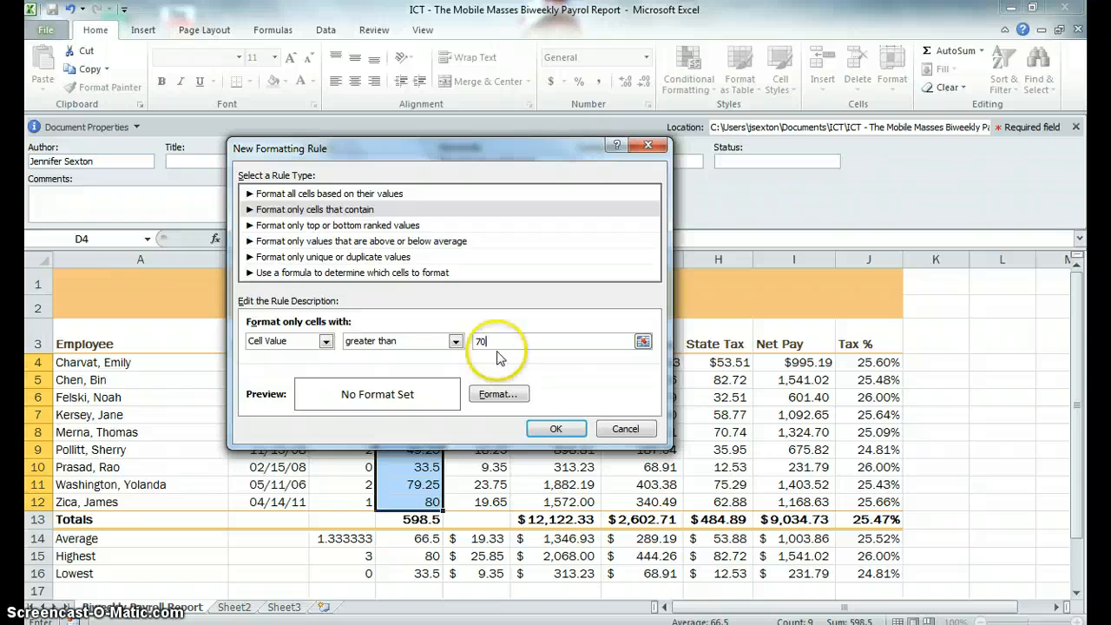
{"action": "left_click", "coordinate": [499, 394]}
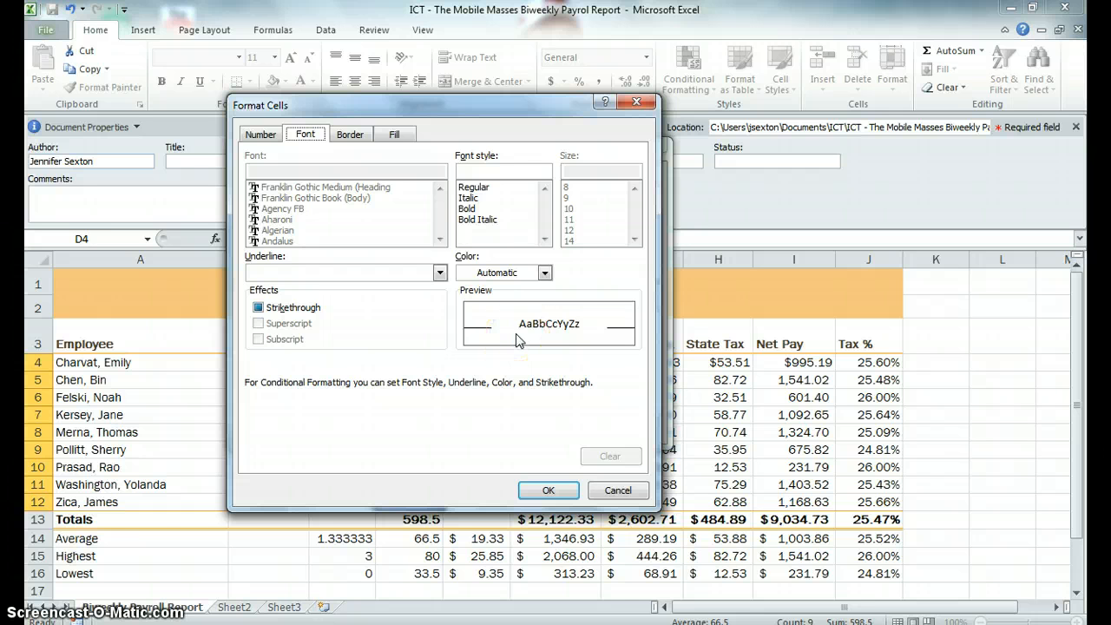
{"action": "left_click", "coordinate": [396, 135]}
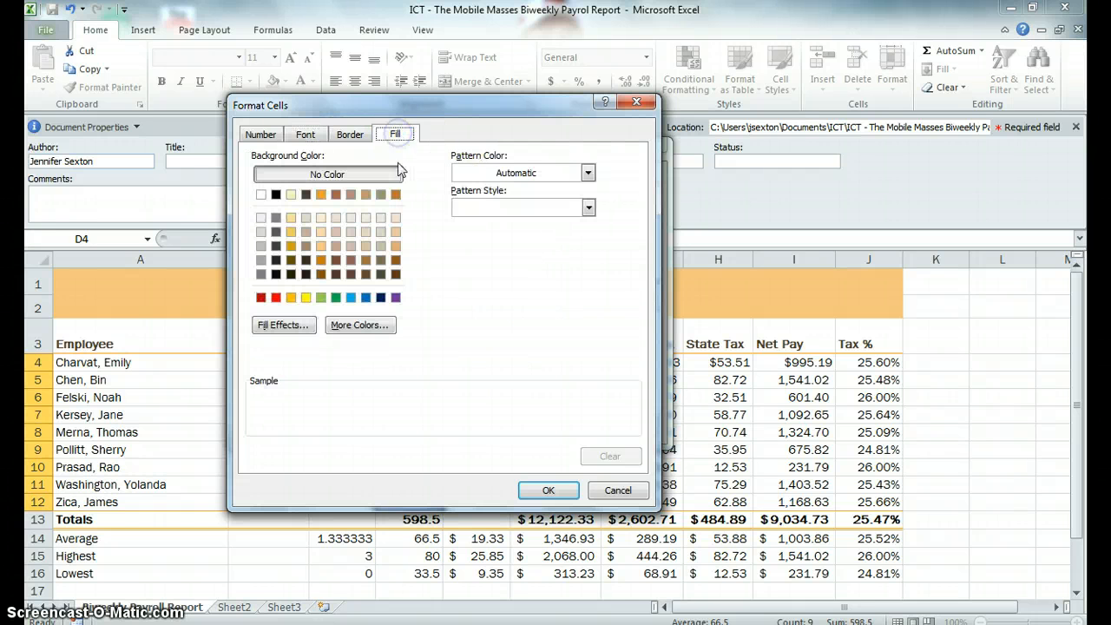
{"action": "left_click", "coordinate": [325, 260]}
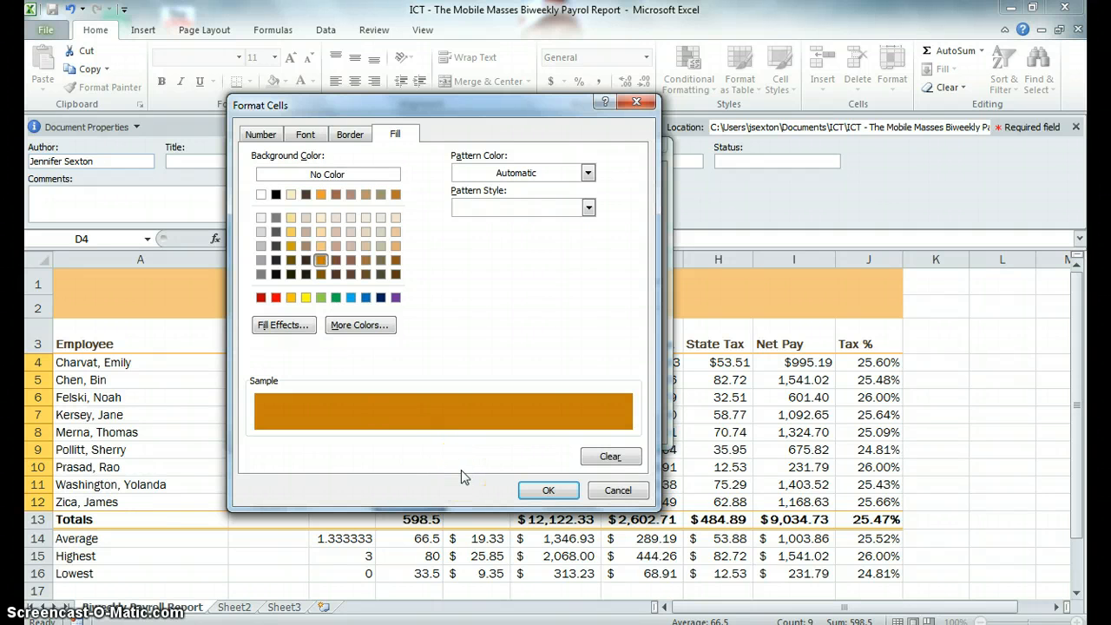
{"action": "left_click", "coordinate": [533, 490]}
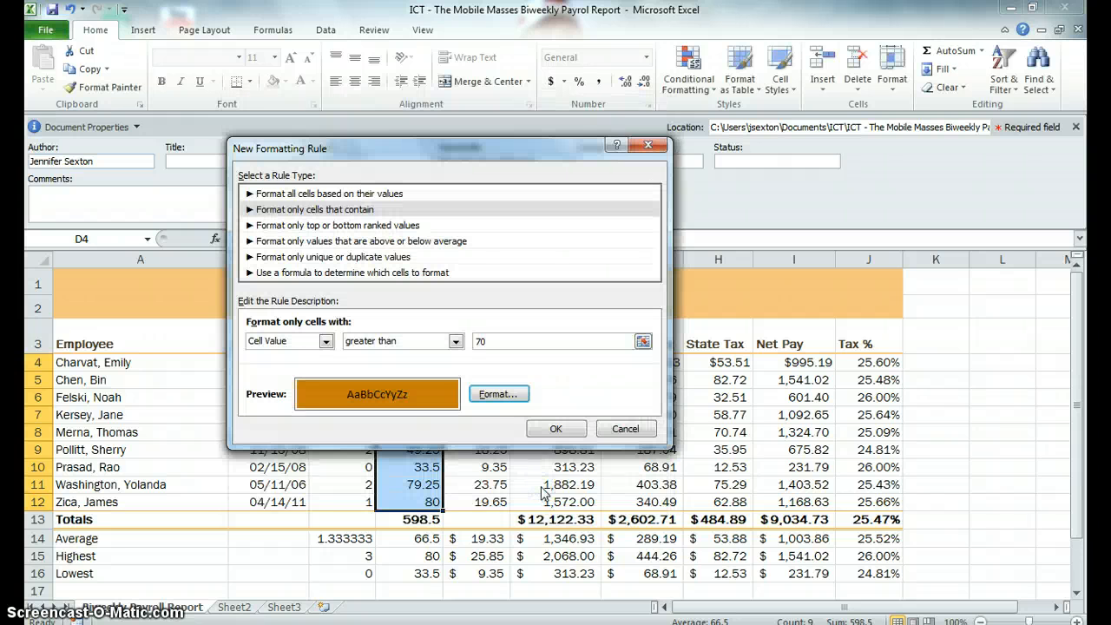
{"action": "left_click", "coordinate": [541, 487]}
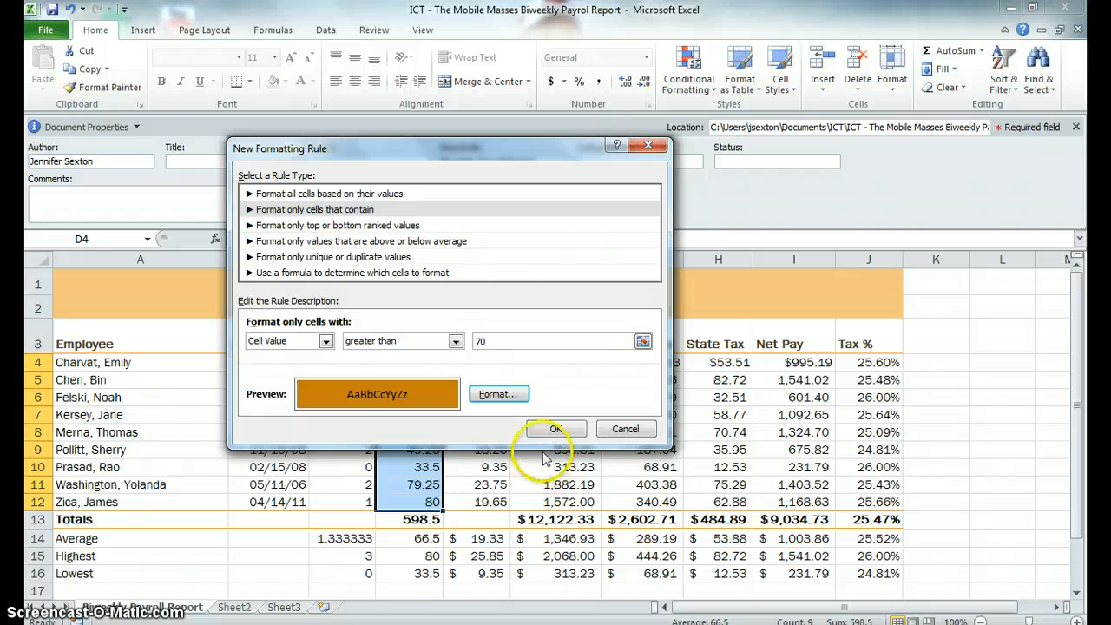
{"action": "left_click", "coordinate": [555, 429]}
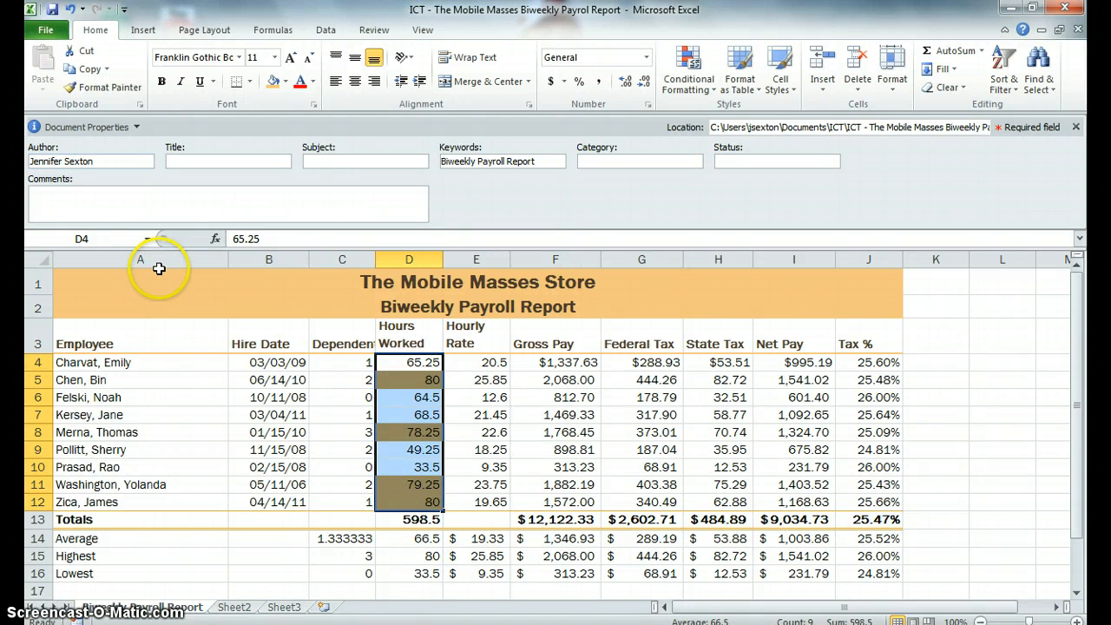
Step: Autofit the widths of columns A through J to their contents
{"action": "left_click_drag", "start_coordinate": [158, 269], "coordinate": [370, 270]}
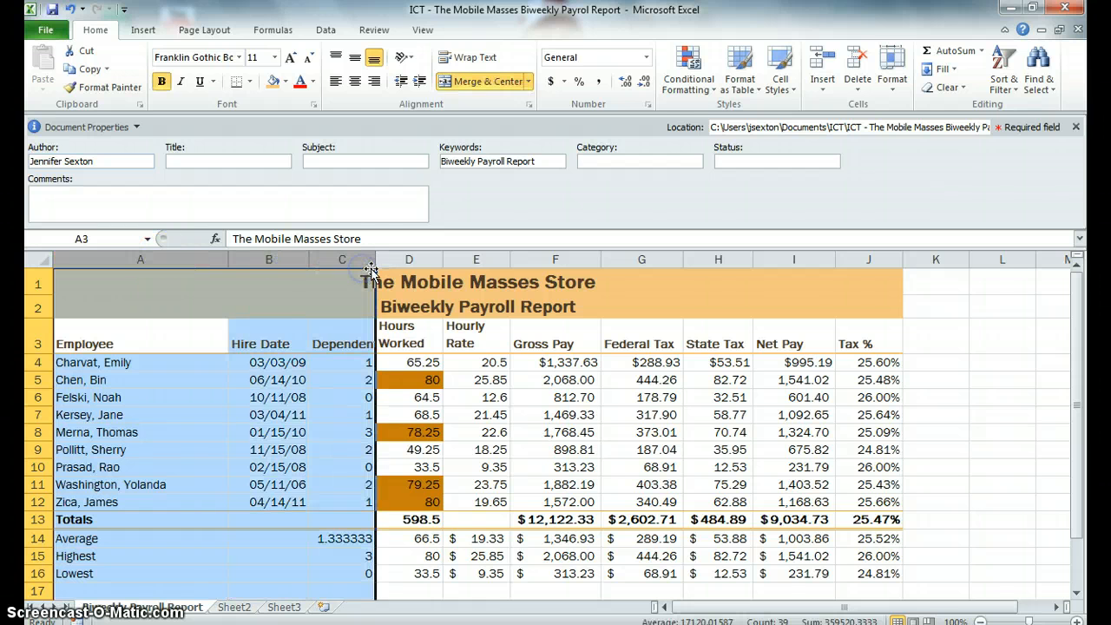
{"action": "left_click", "coordinate": [375, 258]}
{"action": "double_click", "coordinate": [375, 258]}
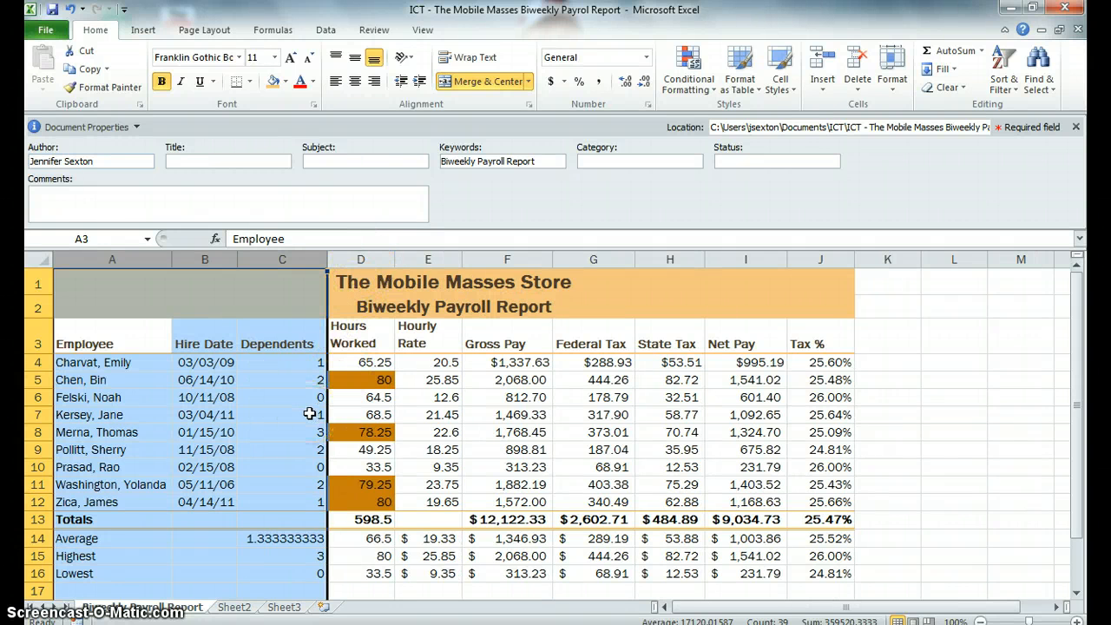
{"action": "left_click_drag", "start_coordinate": [355, 259], "coordinate": [733, 261]}
{"action": "double_click", "coordinate": [461, 258]}
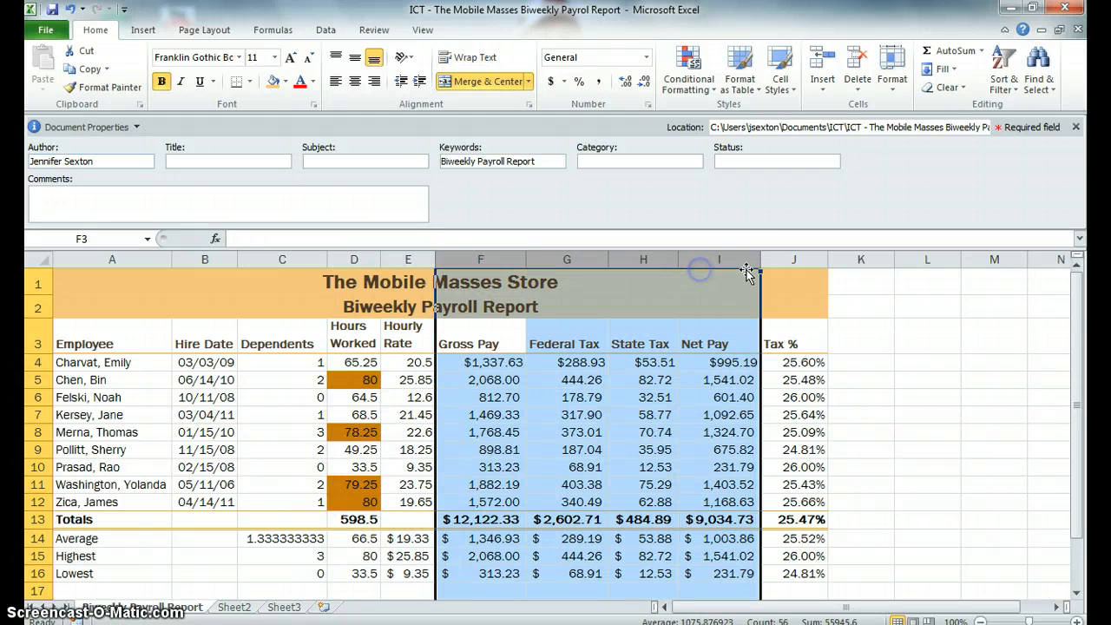
{"action": "double_click", "coordinate": [756, 261]}
{"action": "left_click", "coordinate": [810, 261]}
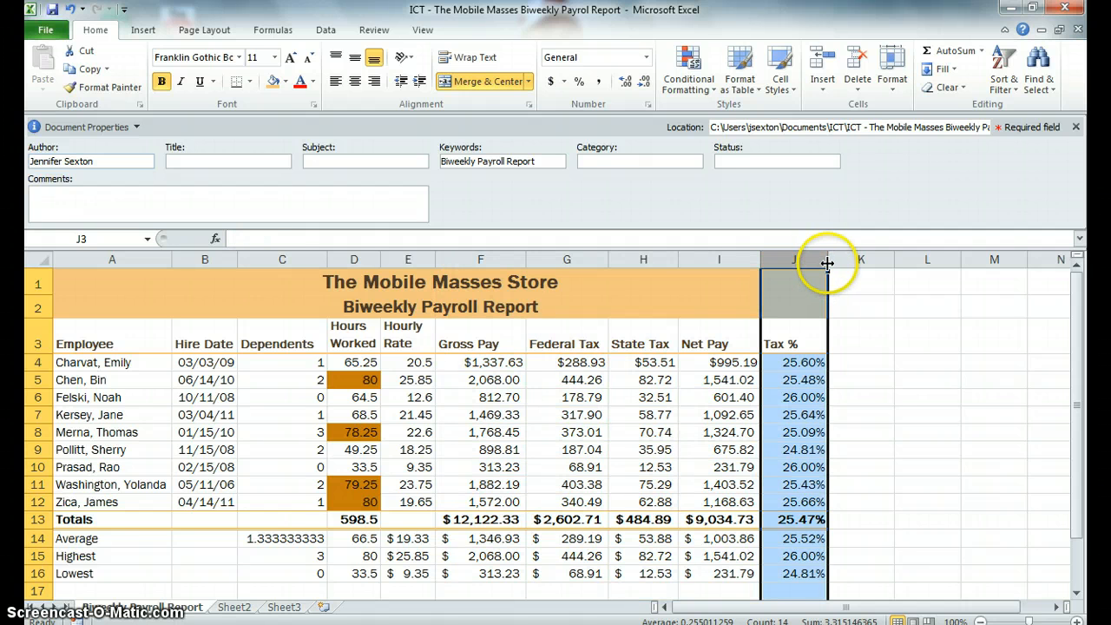
{"action": "double_click", "coordinate": [827, 259]}
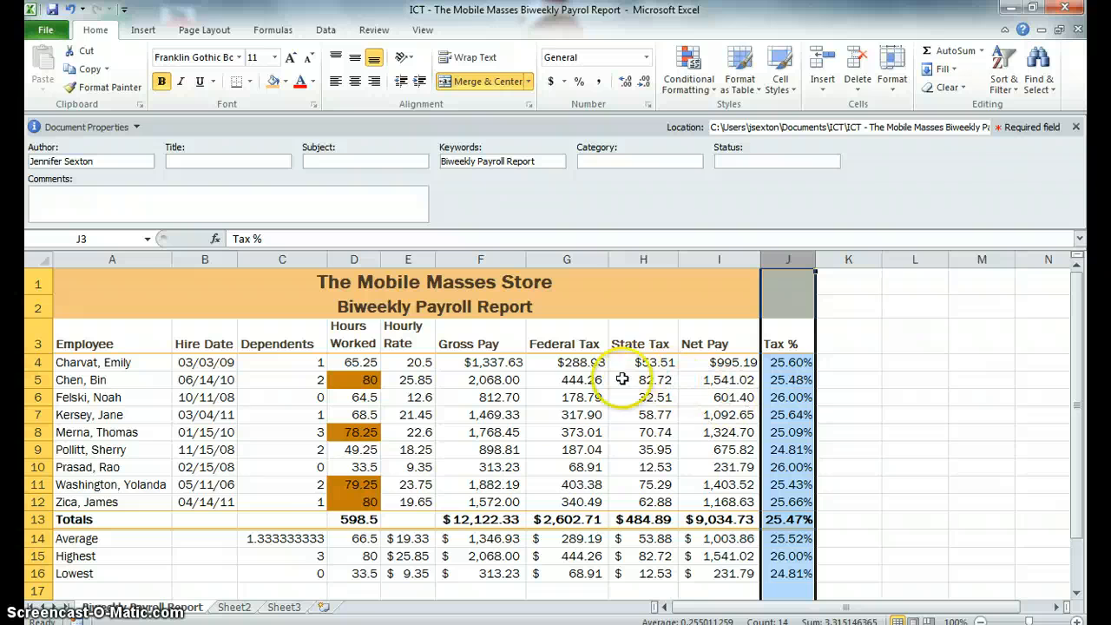
Step: Spell check the worksheet from the top, ignoring each flagged employee surname
{"action": "left_click", "coordinate": [271, 337]}
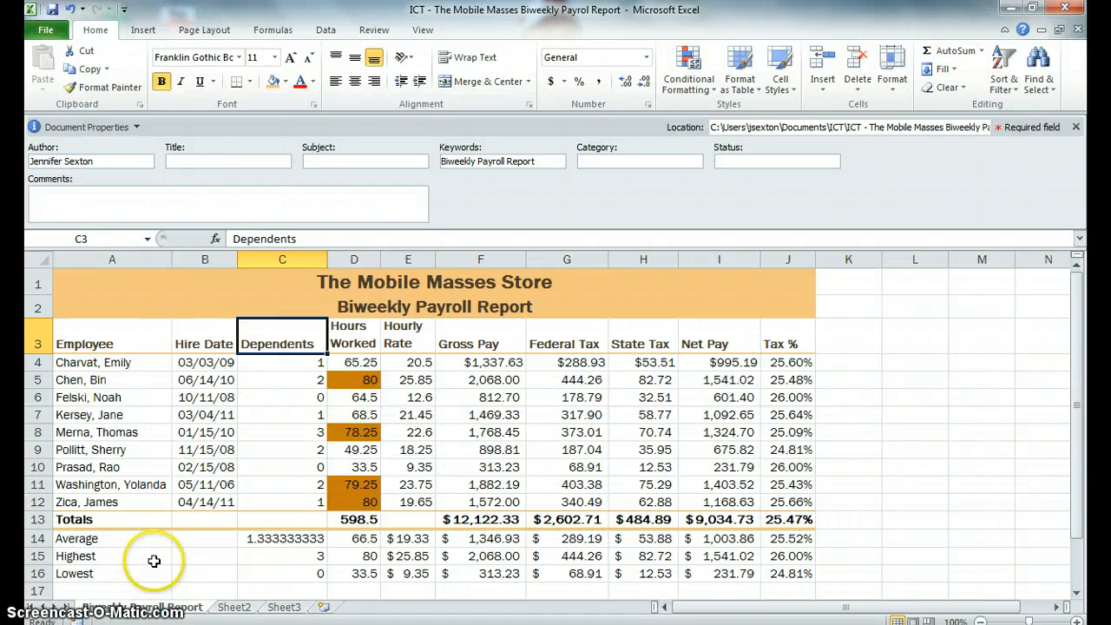
{"action": "left_click", "coordinate": [375, 30]}
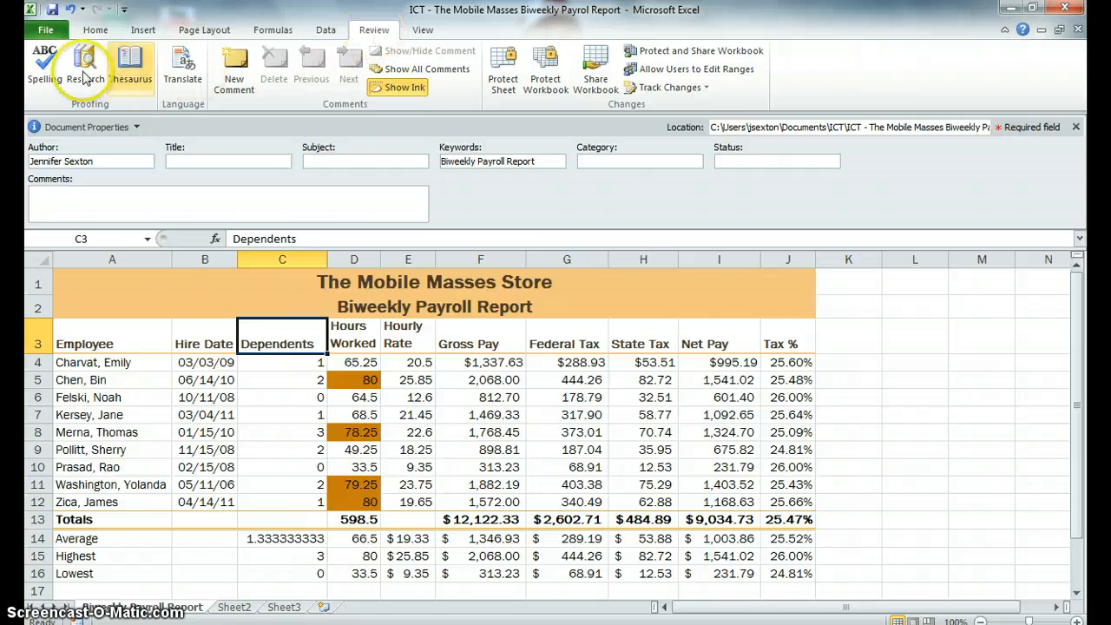
{"action": "left_click", "coordinate": [39, 68]}
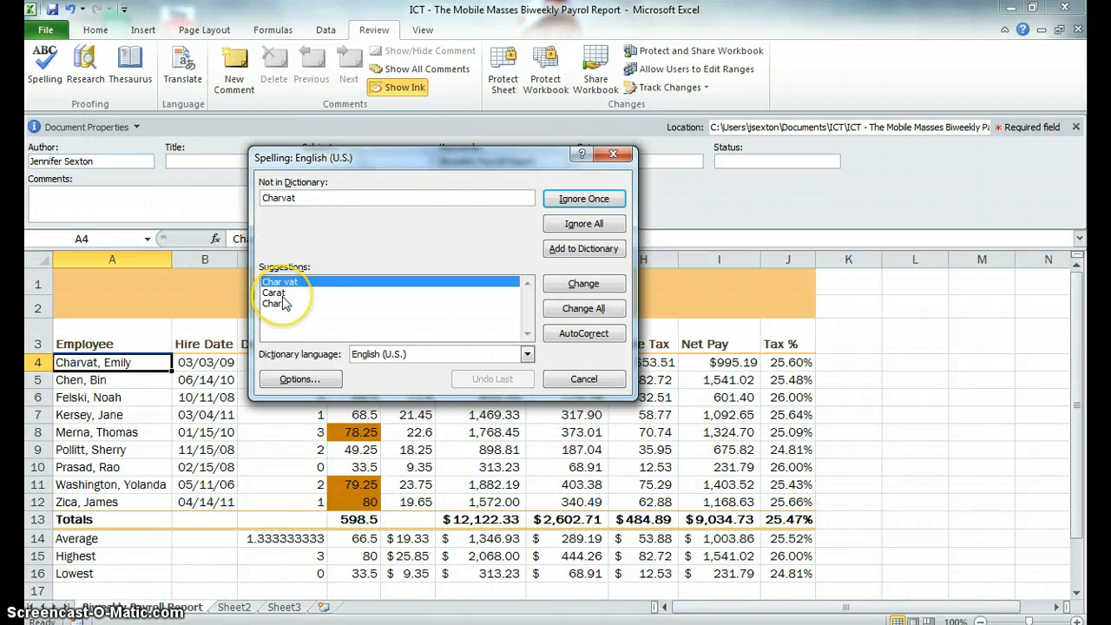
{"action": "left_click", "coordinate": [582, 201]}
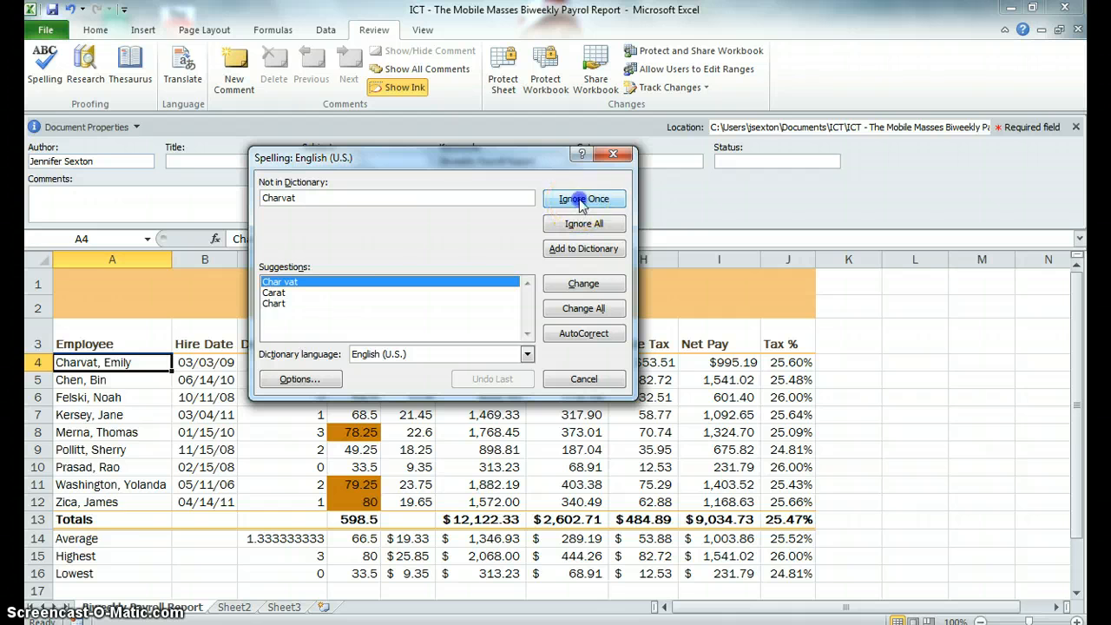
{"action": "left_click", "coordinate": [579, 199]}
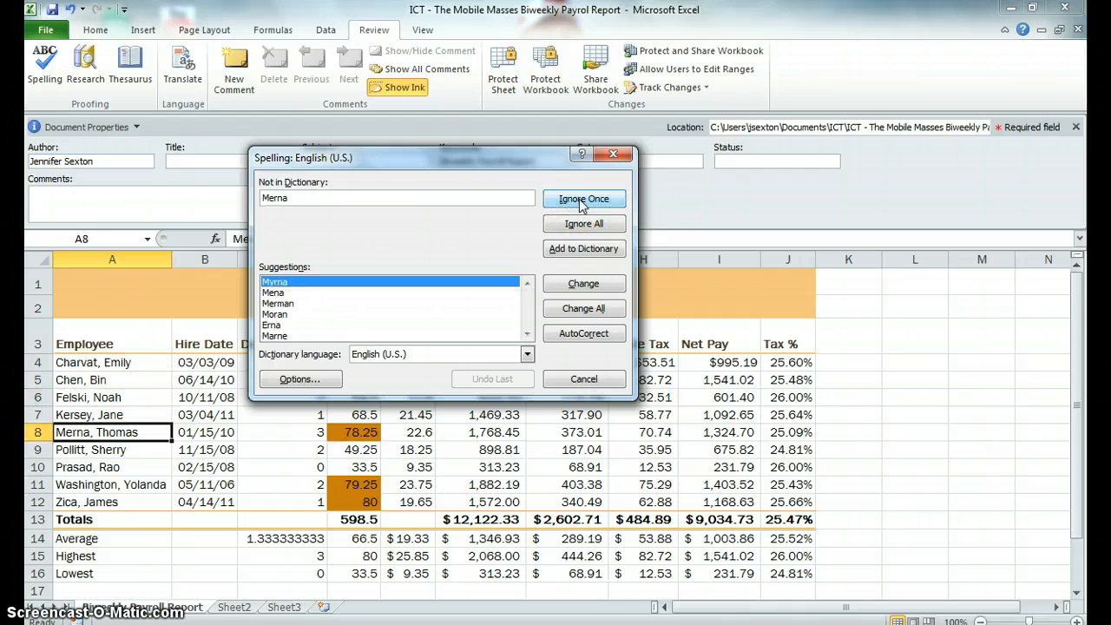
{"action": "left_click", "coordinate": [579, 199]}
{"action": "left_click", "coordinate": [579, 199]}
{"action": "left_click", "coordinate": [579, 199]}
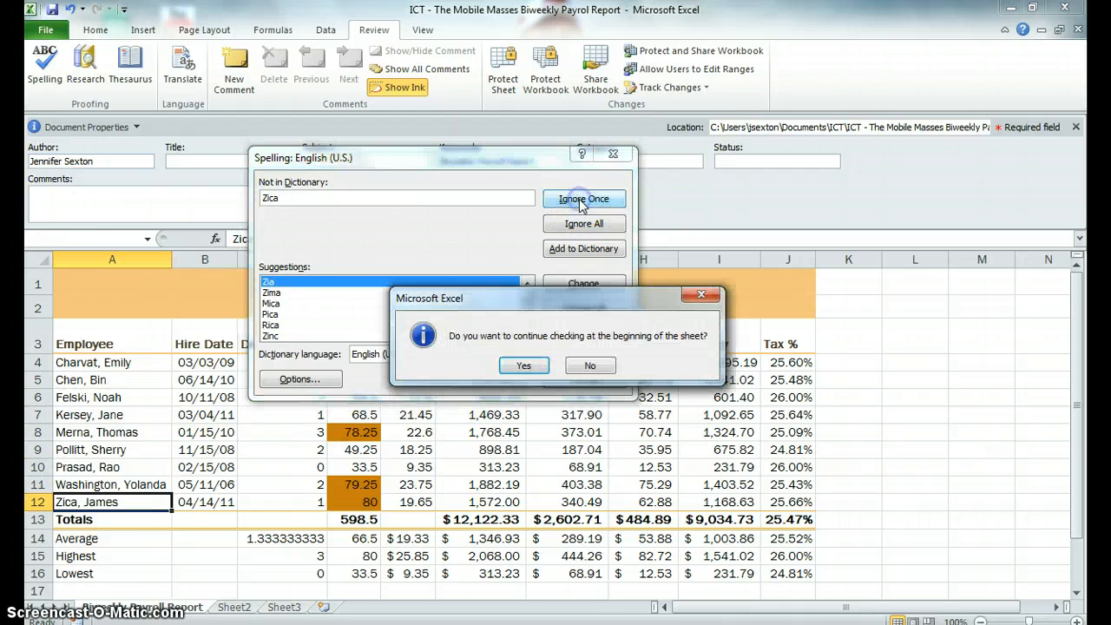
{"action": "left_click", "coordinate": [540, 368]}
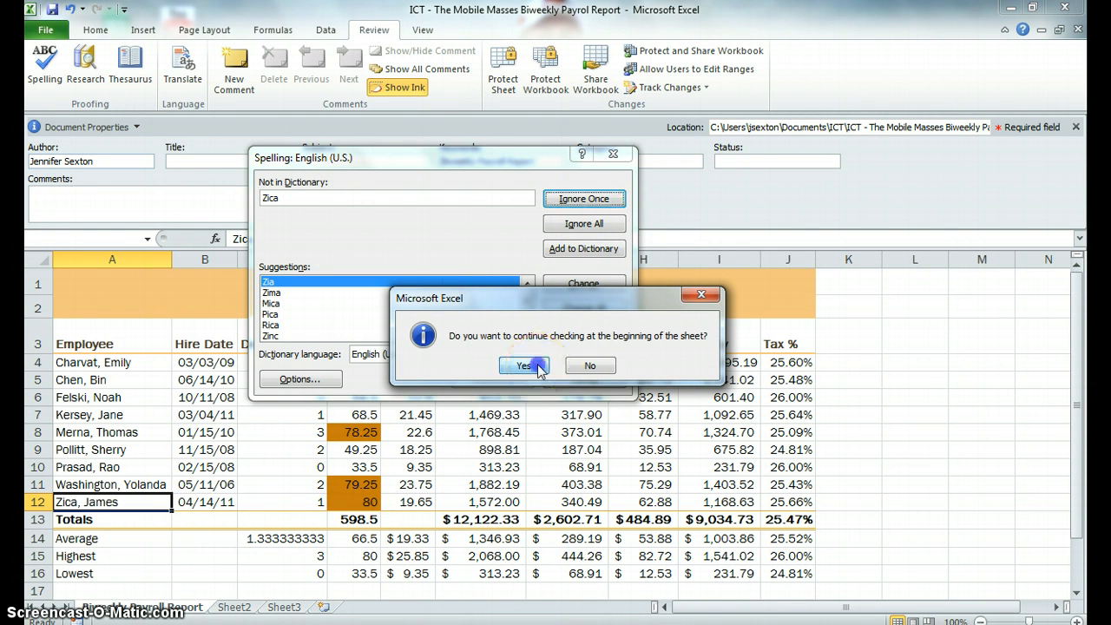
{"action": "left_click", "coordinate": [558, 359]}
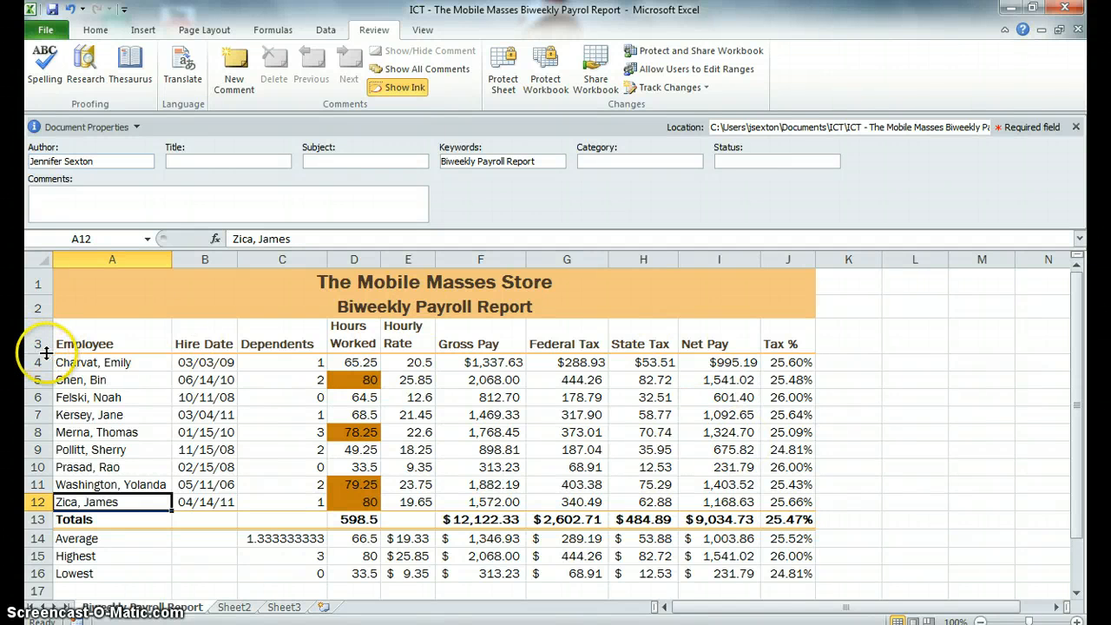
Step: Try to adjust the height of row 3
{"action": "left_click_drag", "start_coordinate": [48, 353], "coordinate": [46, 356]}
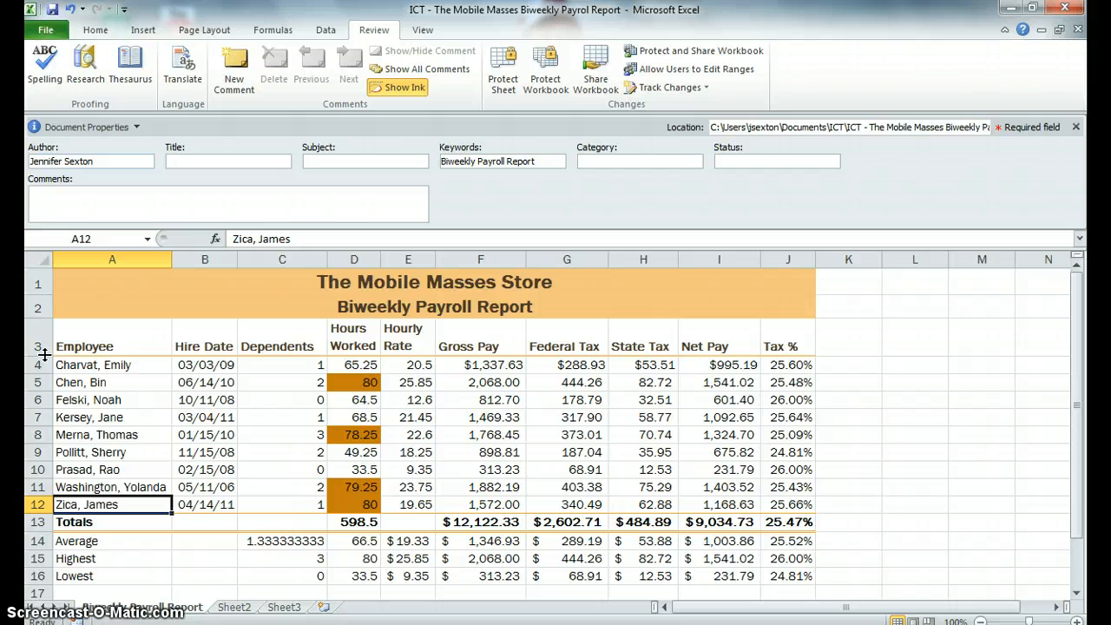
{"action": "left_click_drag", "start_coordinate": [44, 358], "coordinate": [44, 356]}
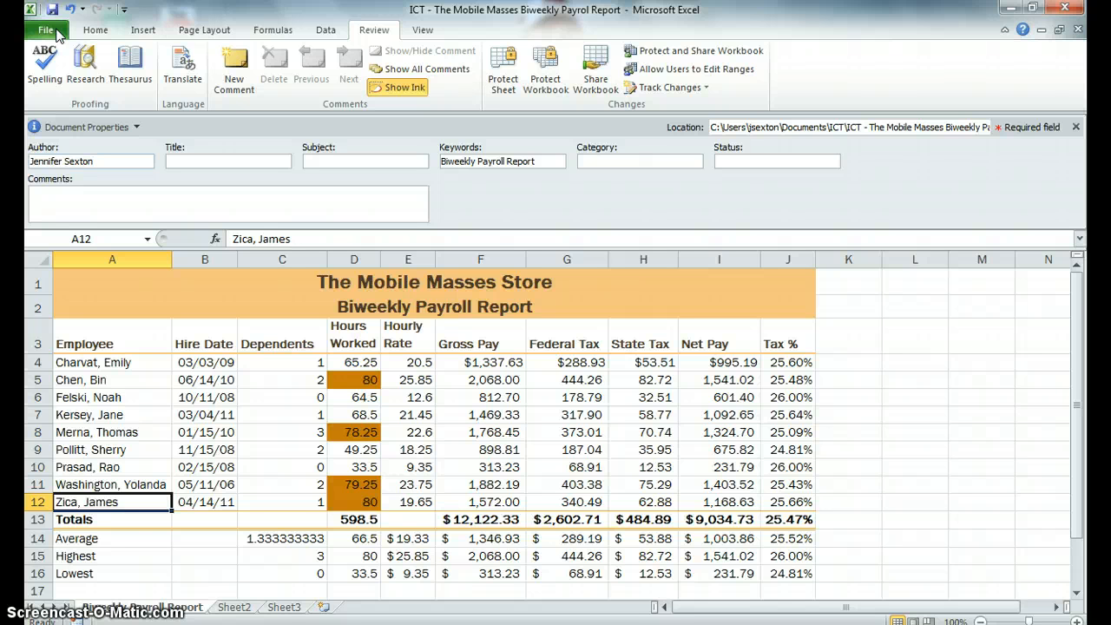
Step: Open the print preview and set the page orientation to Landscape
{"action": "left_click", "coordinate": [52, 31]}
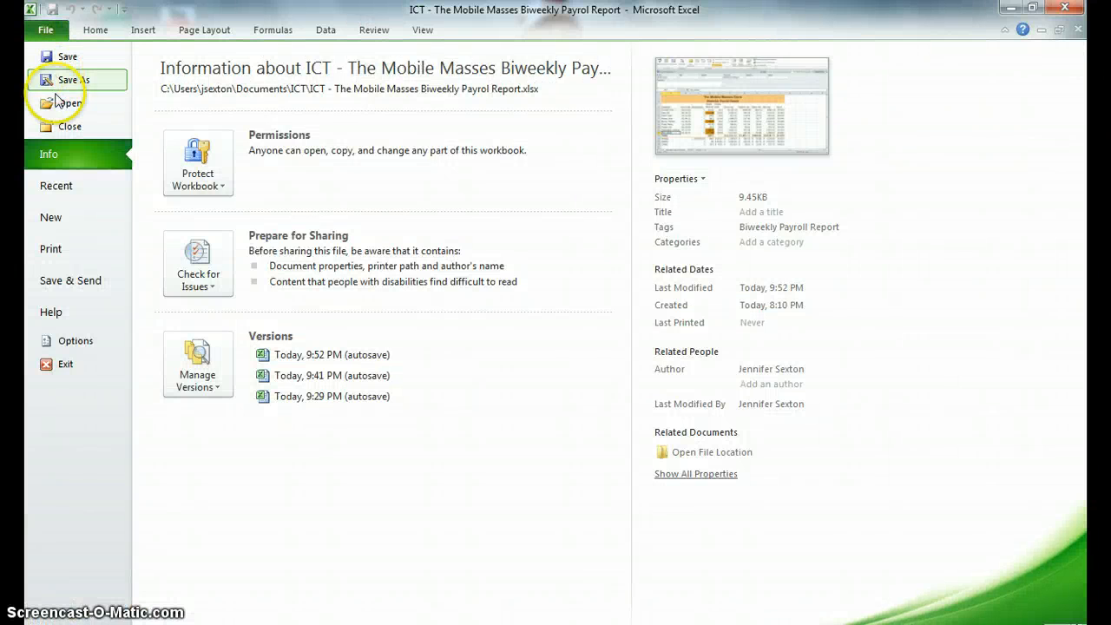
{"action": "left_click", "coordinate": [53, 251]}
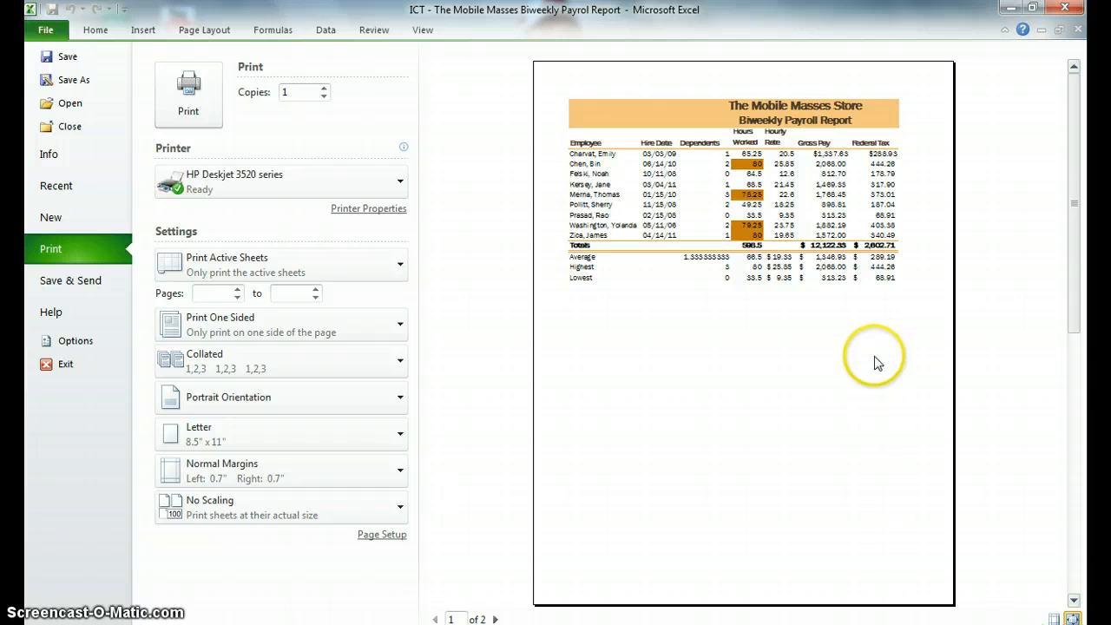
{"action": "left_click", "coordinate": [398, 400]}
{"action": "left_click", "coordinate": [358, 464]}
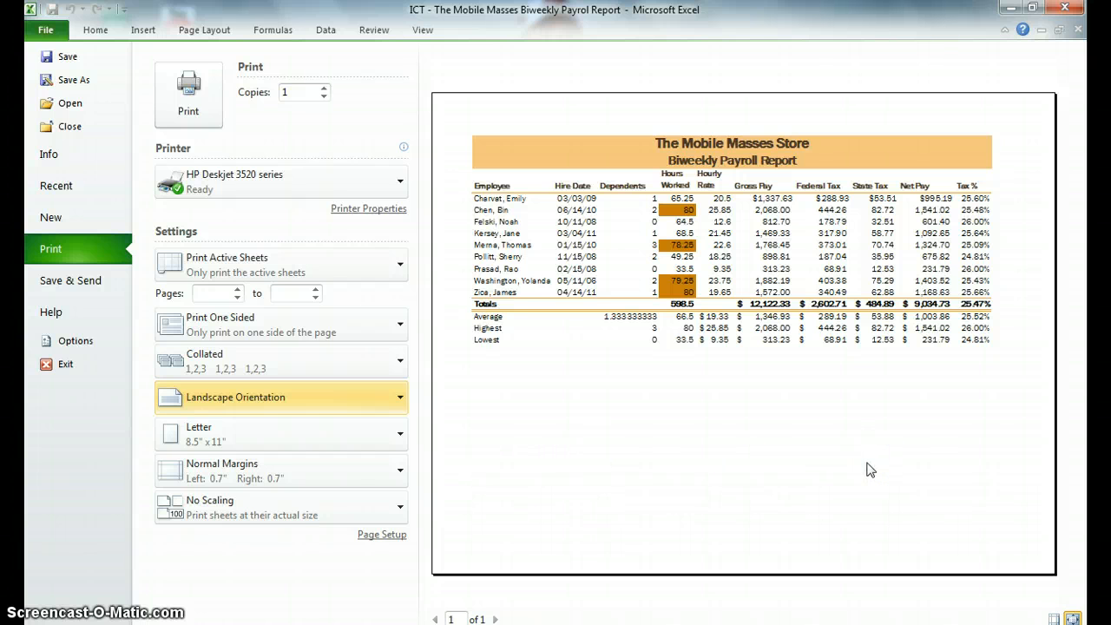
{"action": "left_click", "coordinate": [97, 31]}
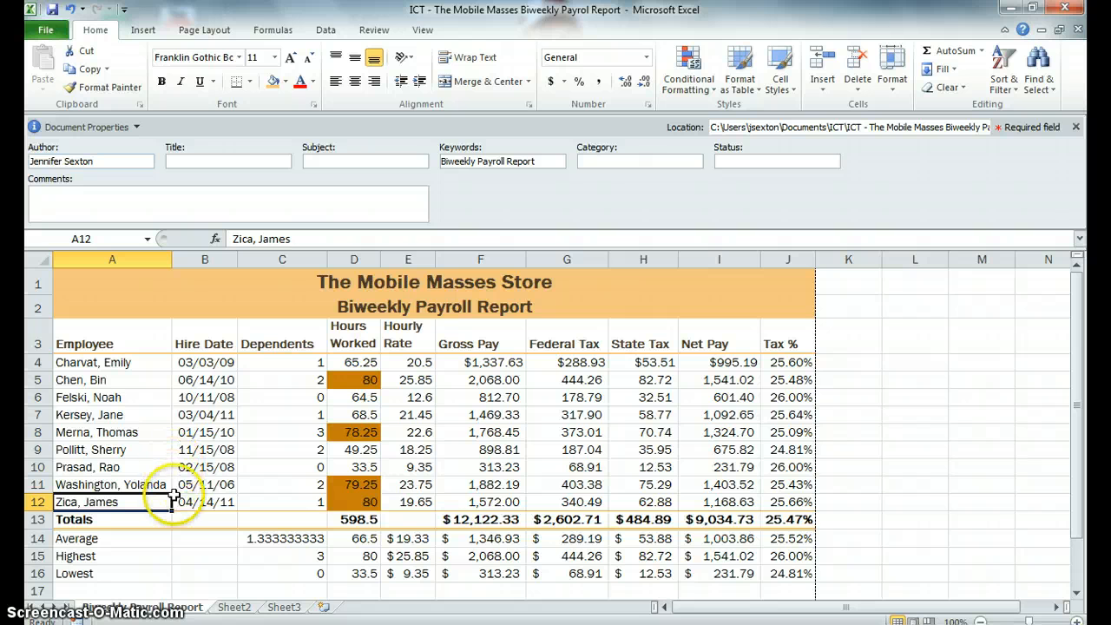